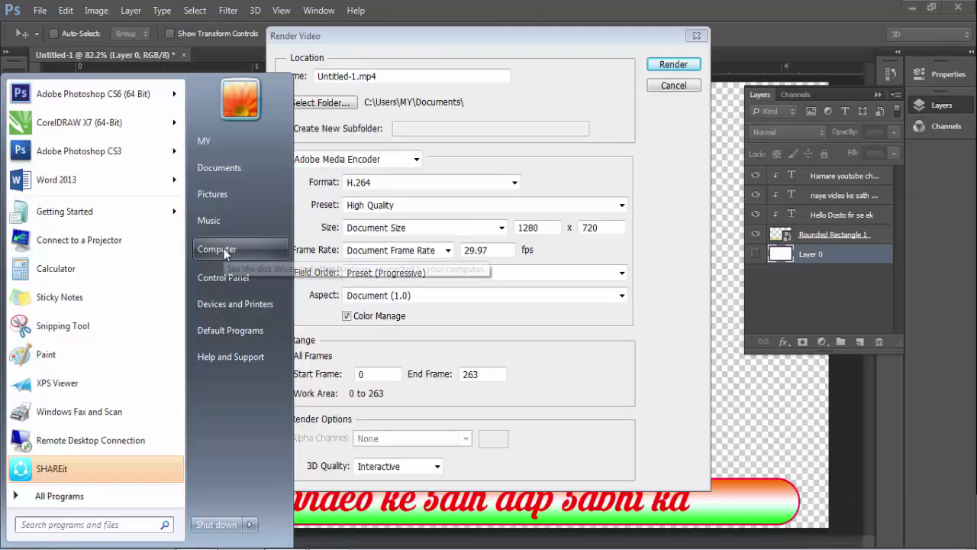
# Step: Review the Render Video settings for Untitled-1.mp4: H.264 High Quality, 1280×720, frames 0–263
pyautogui.click(217, 249)
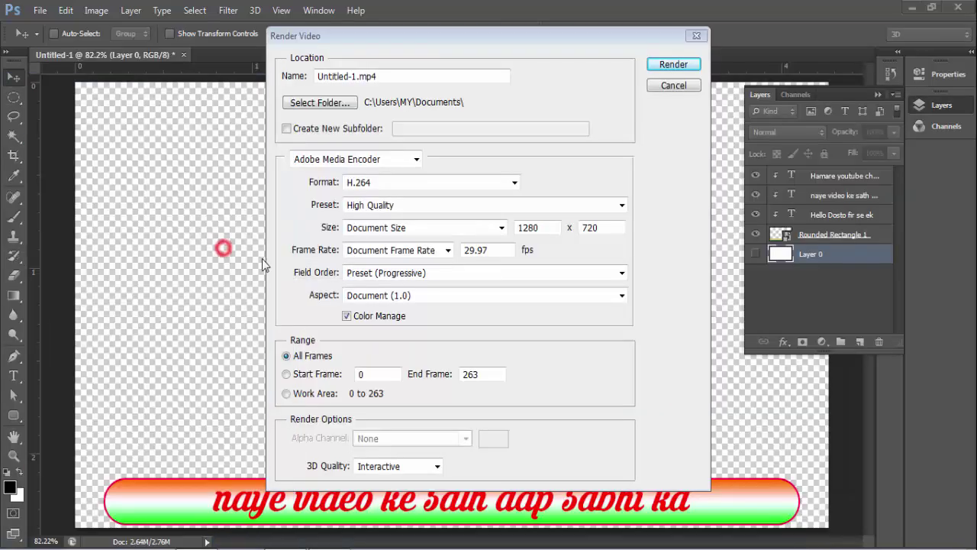
# Step: Open the Documents library and browse into the Adobe folder's amecommand subfolder
pyautogui.press('super')
pyautogui.click(245, 168)
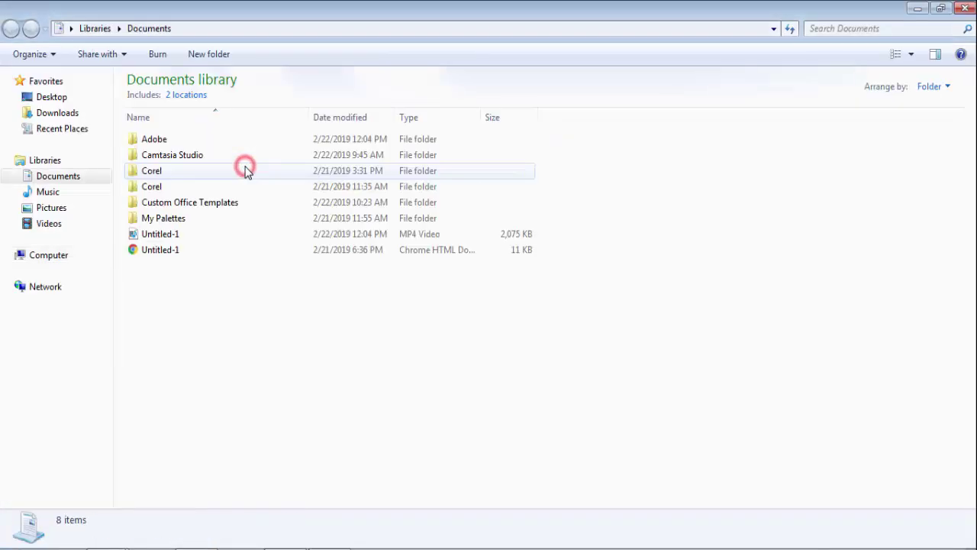
pyautogui.doubleClick(171, 144)
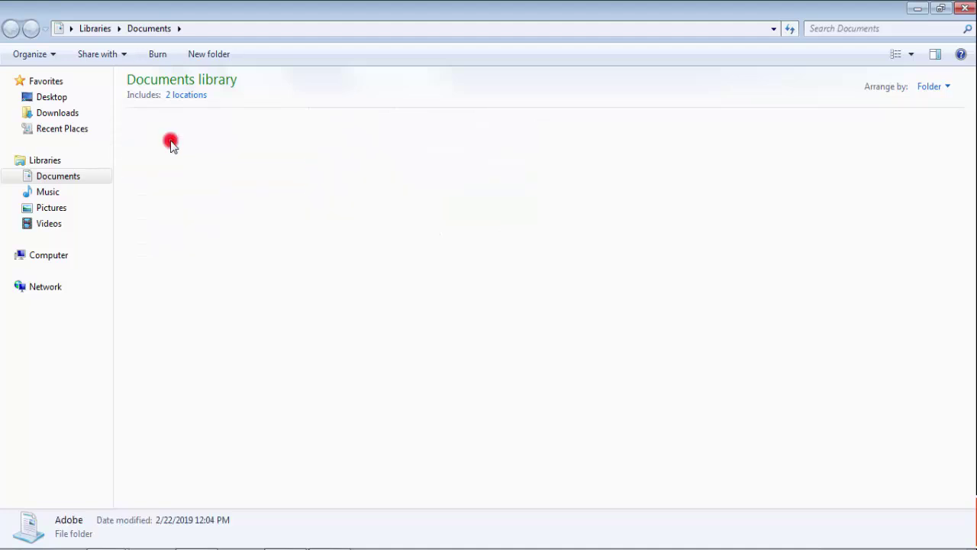
pyautogui.doubleClick(171, 140)
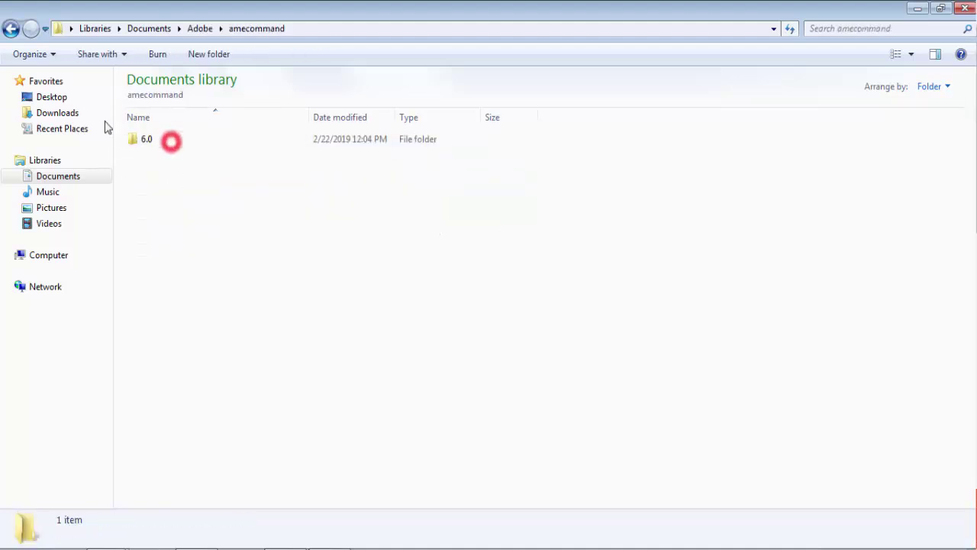
pyautogui.click(11, 28)
# Step: Check dynamiclinkmediaserver 6.0, then view Untitled-1.mp4's details in Documents and close the window
pyautogui.doubleClick(184, 161)
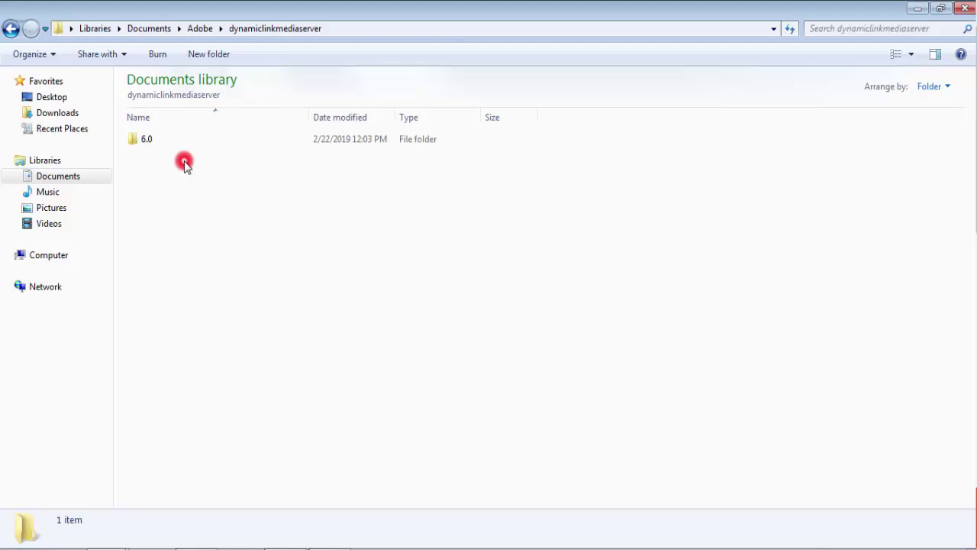
pyautogui.doubleClick(150, 143)
pyautogui.click(10, 29)
pyautogui.click(10, 29)
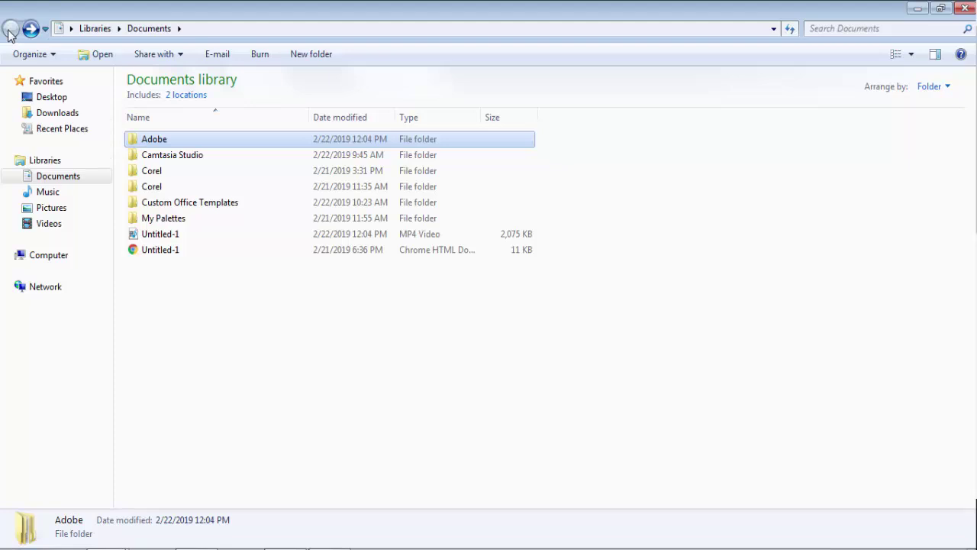
pyautogui.click(171, 235)
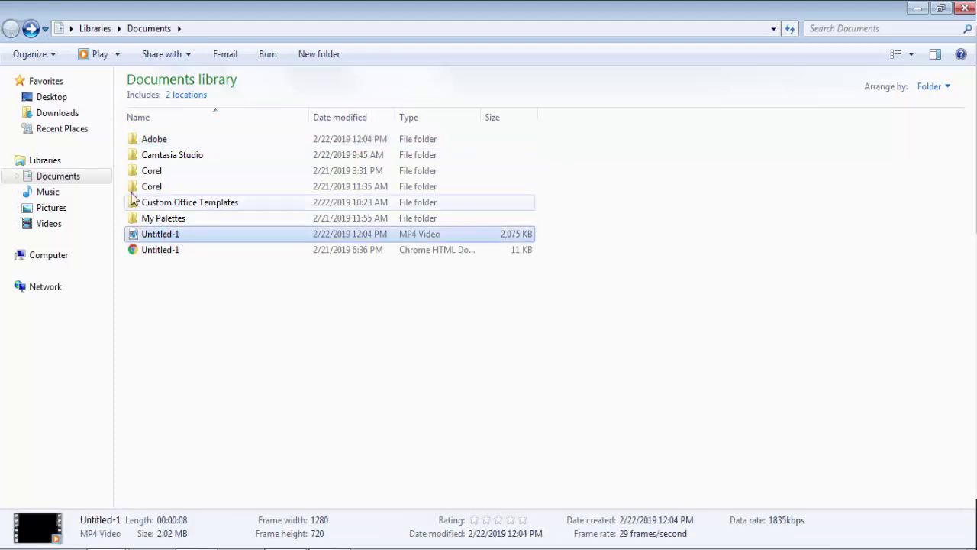
pyautogui.click(964, 9)
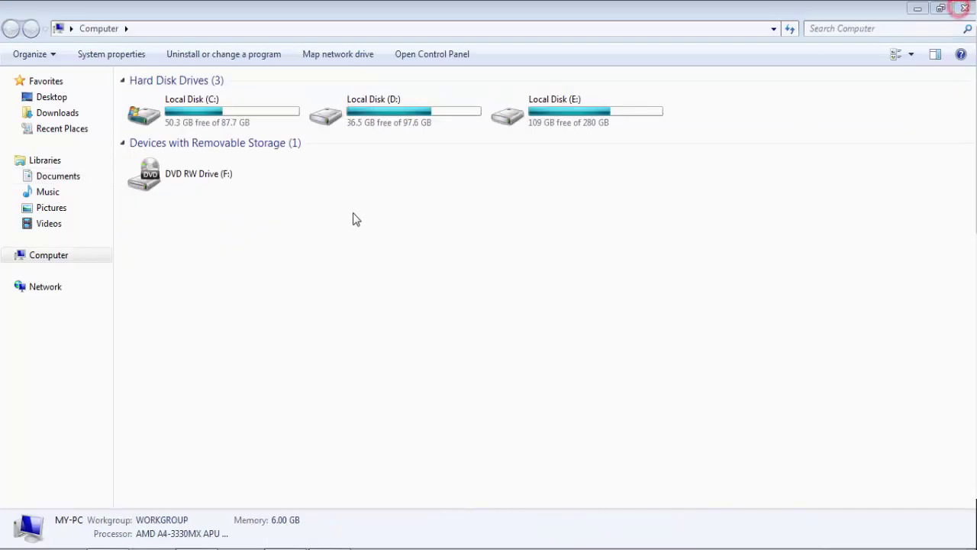
# Step: Close Explorer, the Render Video dialog and the About screen, leaving Photoshop with no document
pyautogui.click(964, 9)
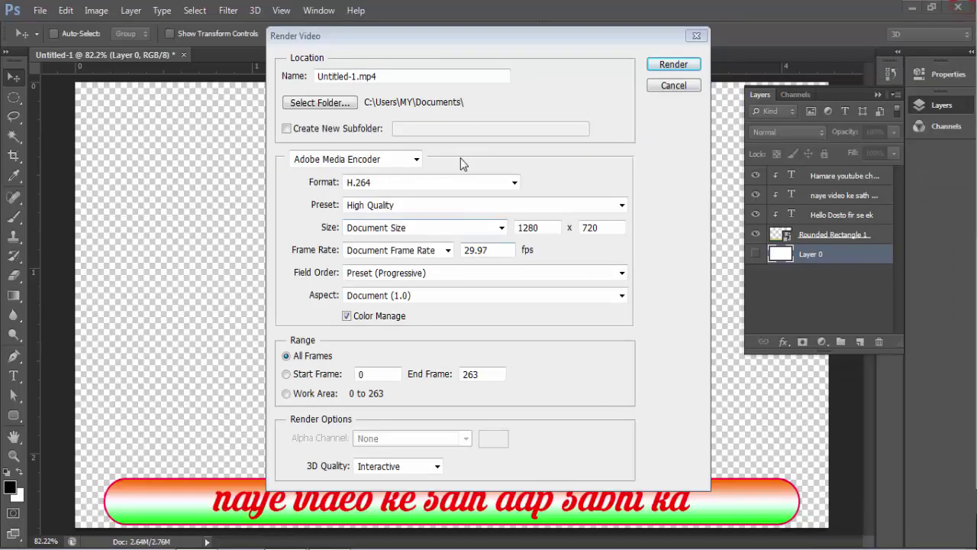
pyautogui.click(512, 37)
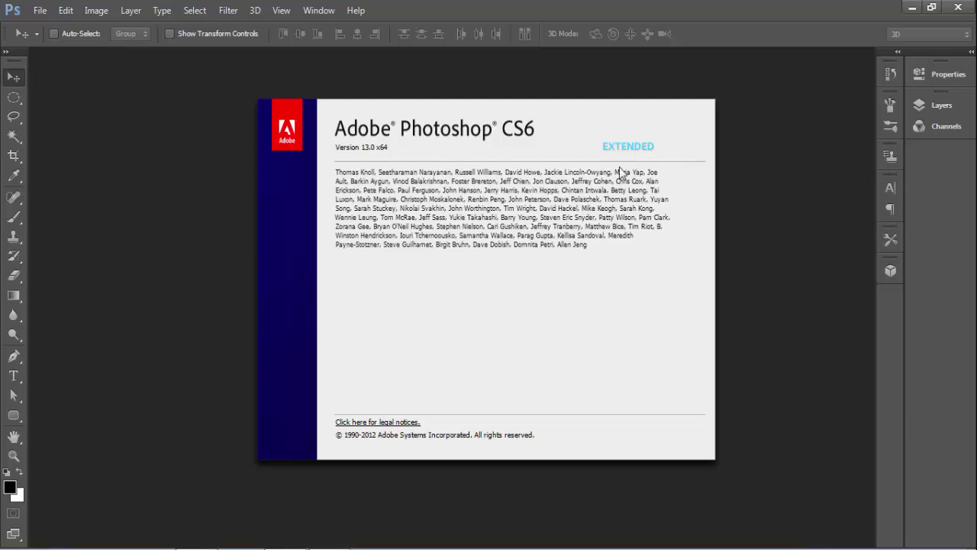
pyautogui.click(748, 127)
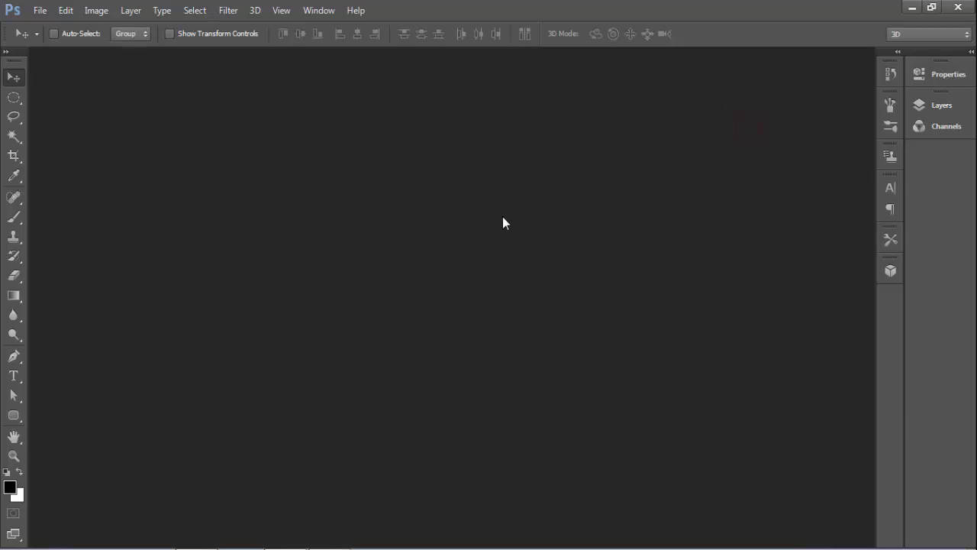
pyautogui.click(39, 10)
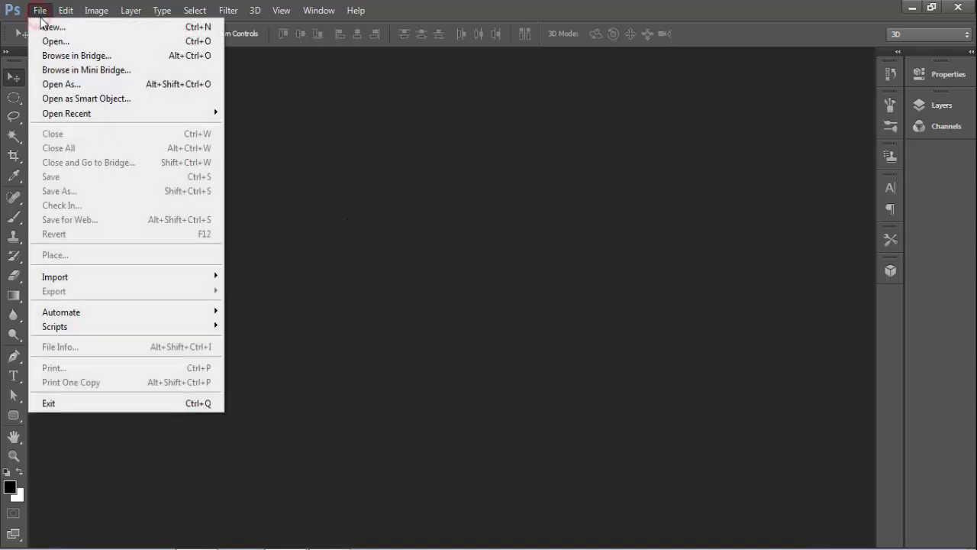
# Step: Create a white 1280×720 px document at 300 resolution, RGB 8-bit
pyautogui.click(42, 27)
pyautogui.doubleClick(451, 197)
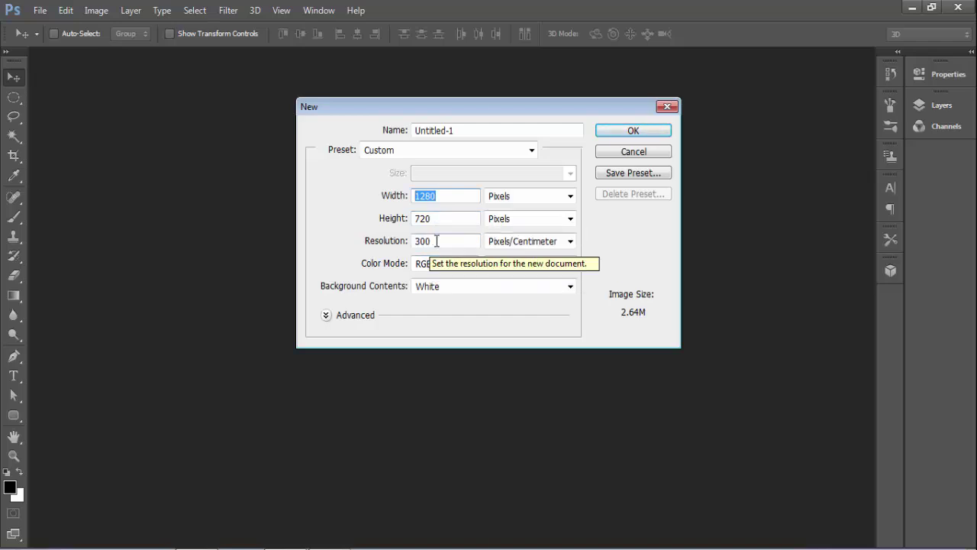
pyautogui.click(448, 195)
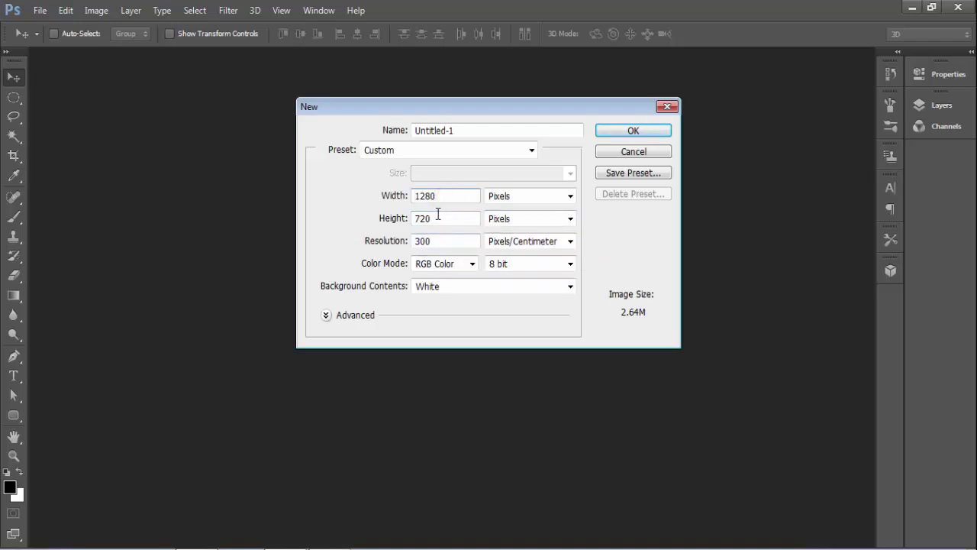
pyautogui.doubleClick(434, 198)
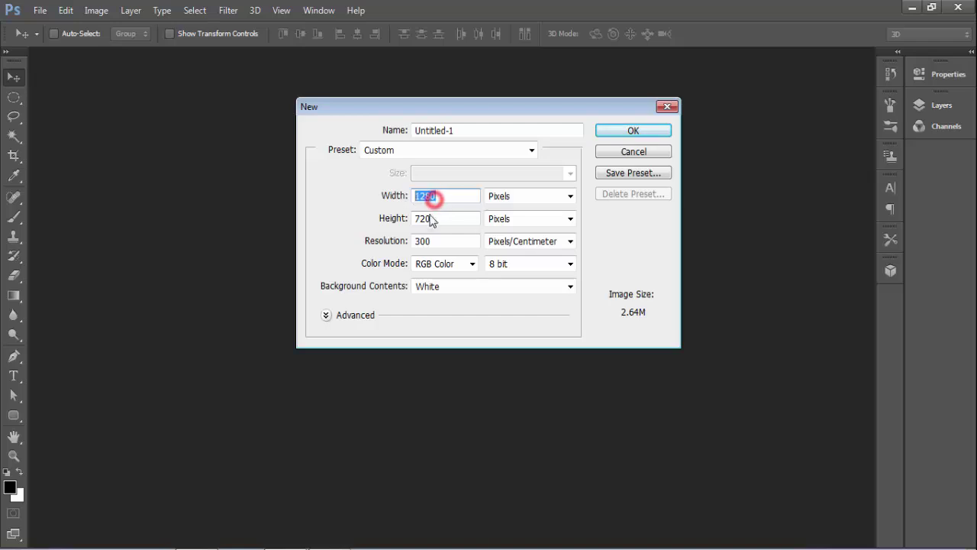
pyautogui.click(622, 132)
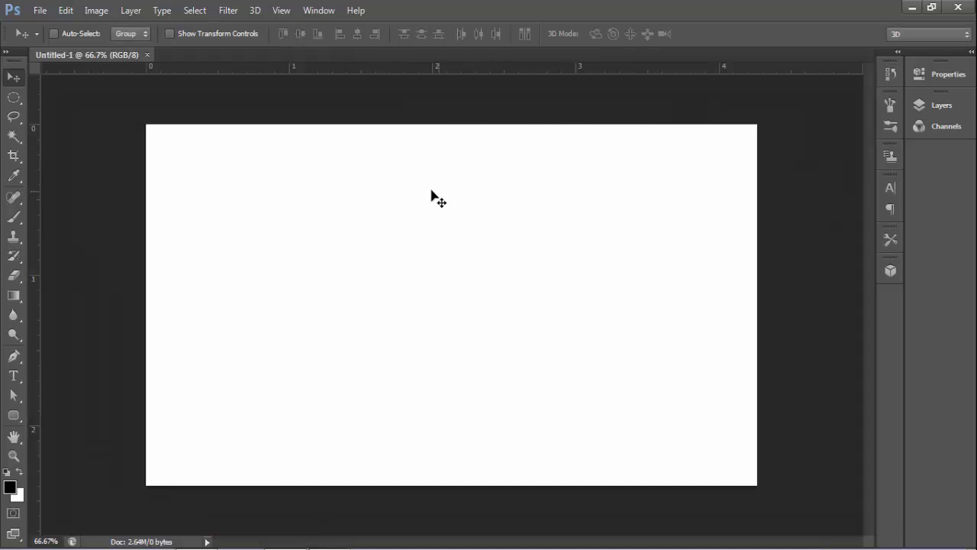
# Step: Fit the canvas on screen and set up the Rounded Rectangle tool with 200 px radius
pyautogui.rightClick(385, 197)
pyautogui.click(425, 208)
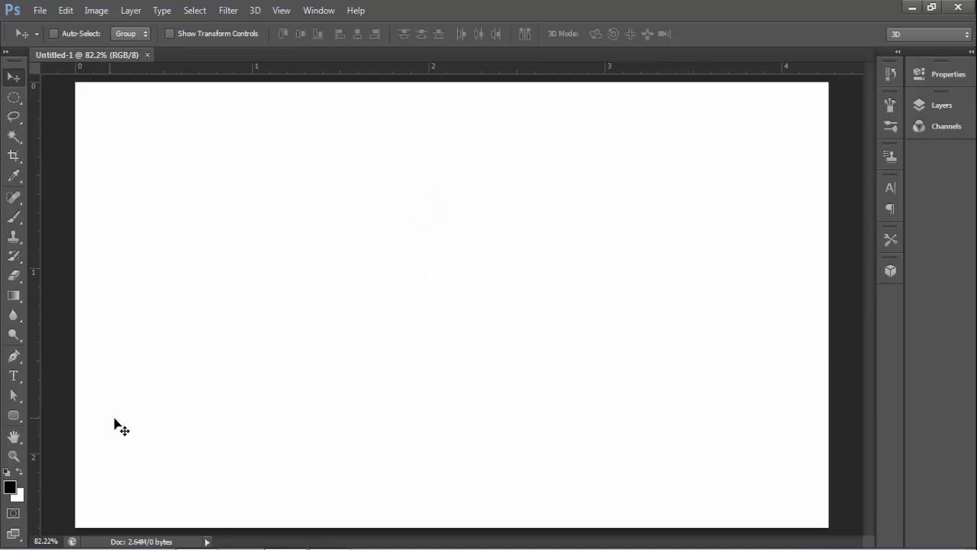
pyautogui.press('u')
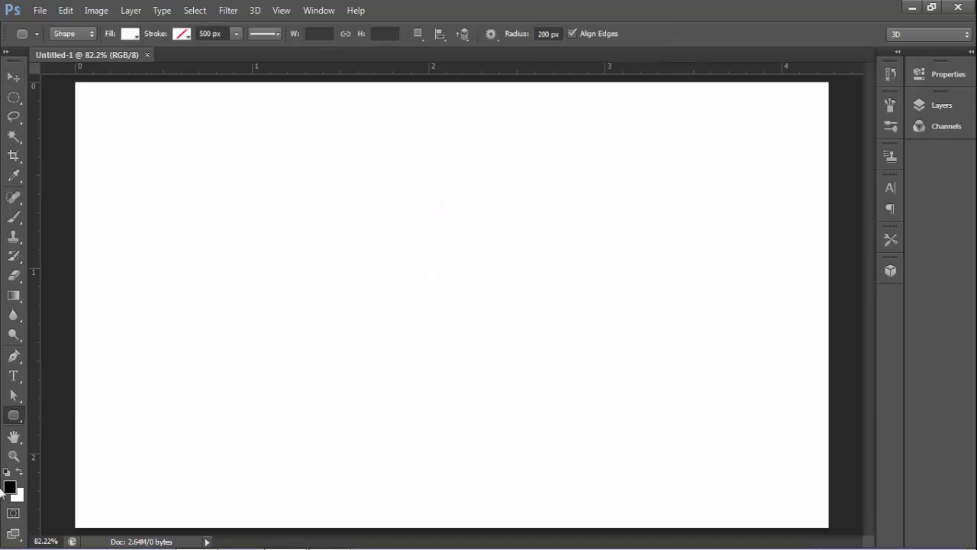
pyautogui.rightClick(13, 414)
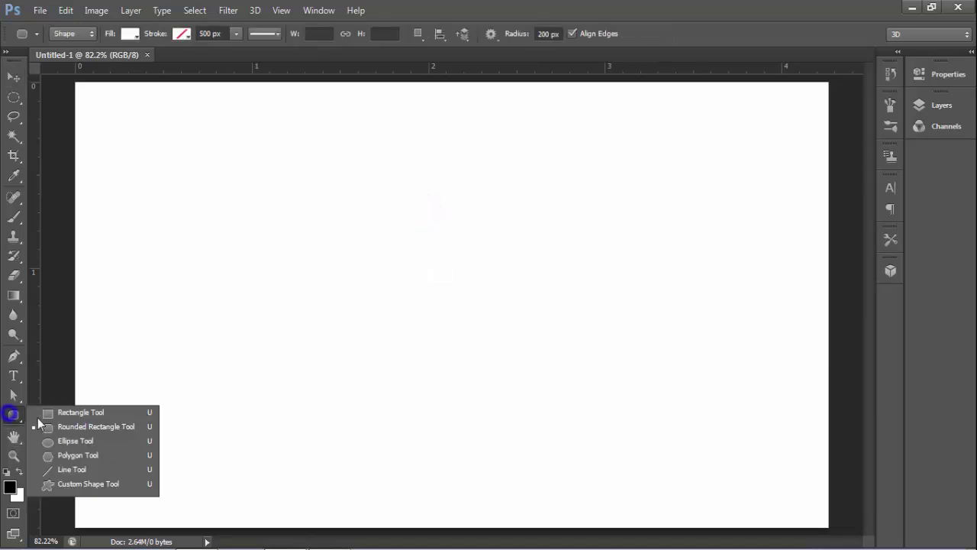
pyautogui.click(100, 428)
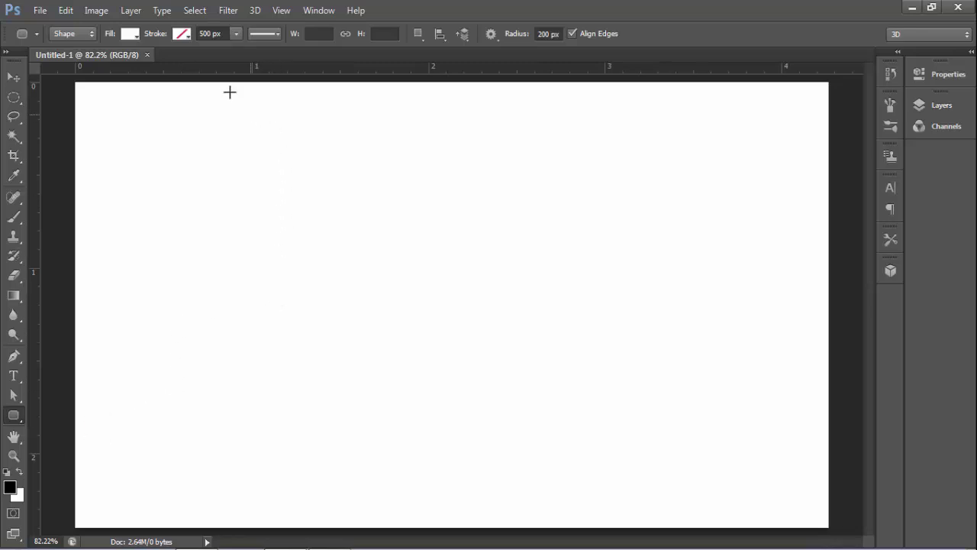
pyautogui.click(206, 33)
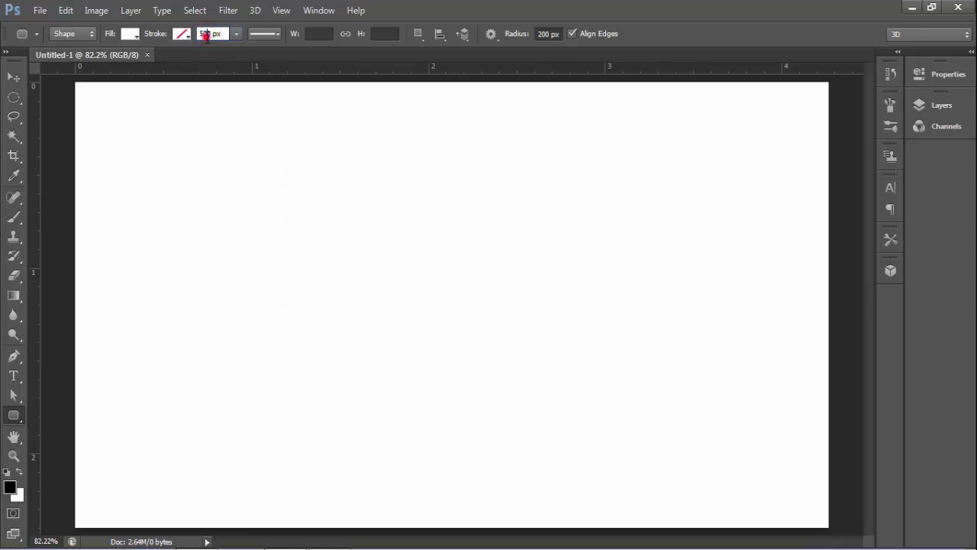
pyautogui.click(208, 35)
# Step: Draw a 1178 × 71 px rounded bar across the lower canvas and fill it blue
pyautogui.moveTo(104, 371)
pyautogui.mouseDown()
pyautogui.moveTo(783, 426)
pyautogui.moveTo(796, 418)
pyautogui.mouseUp()
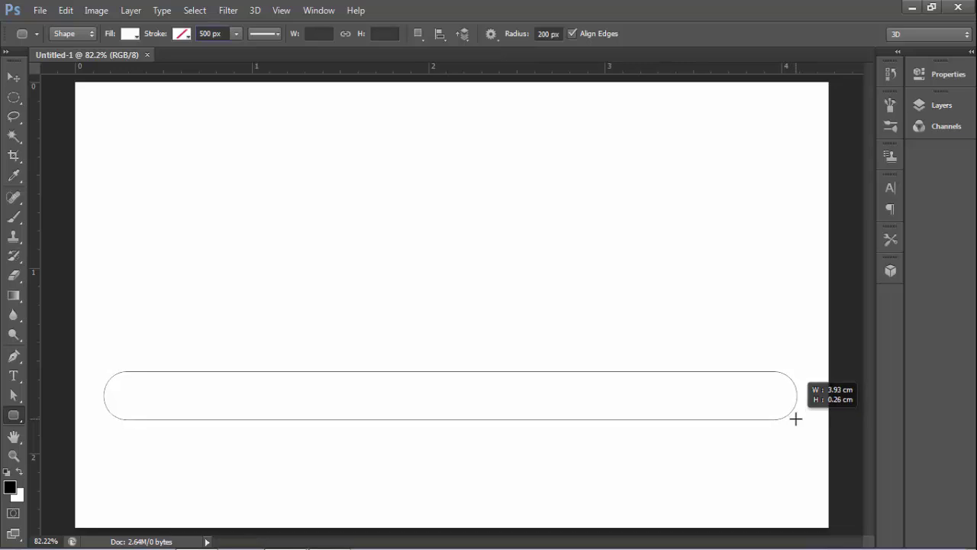
pyautogui.moveTo(795, 418); pyautogui.dragTo(797, 415)
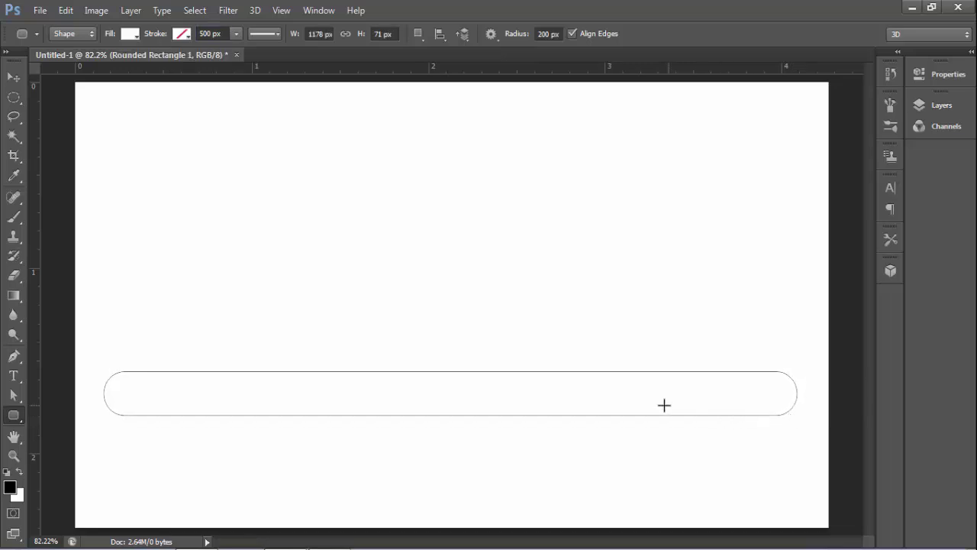
pyautogui.click(129, 33)
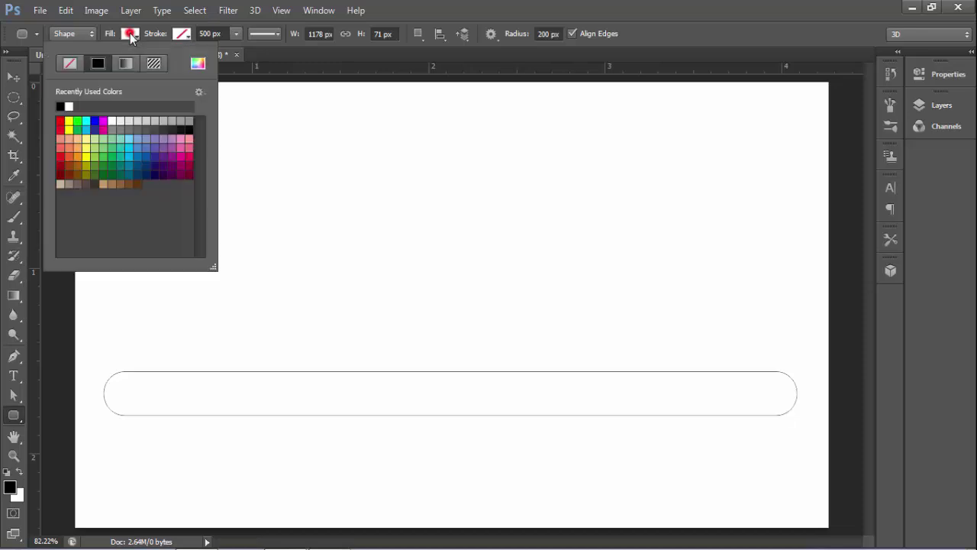
pyautogui.click(95, 120)
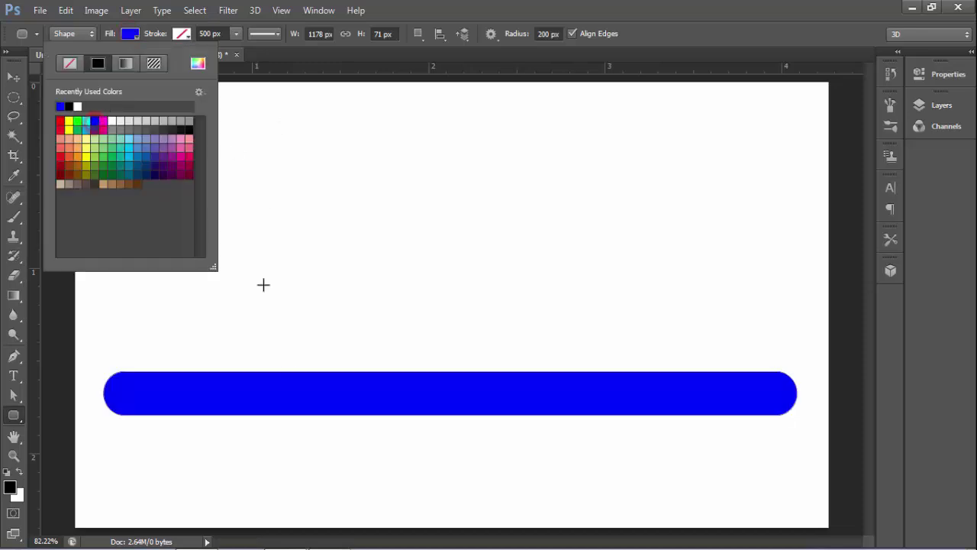
pyautogui.click(298, 55)
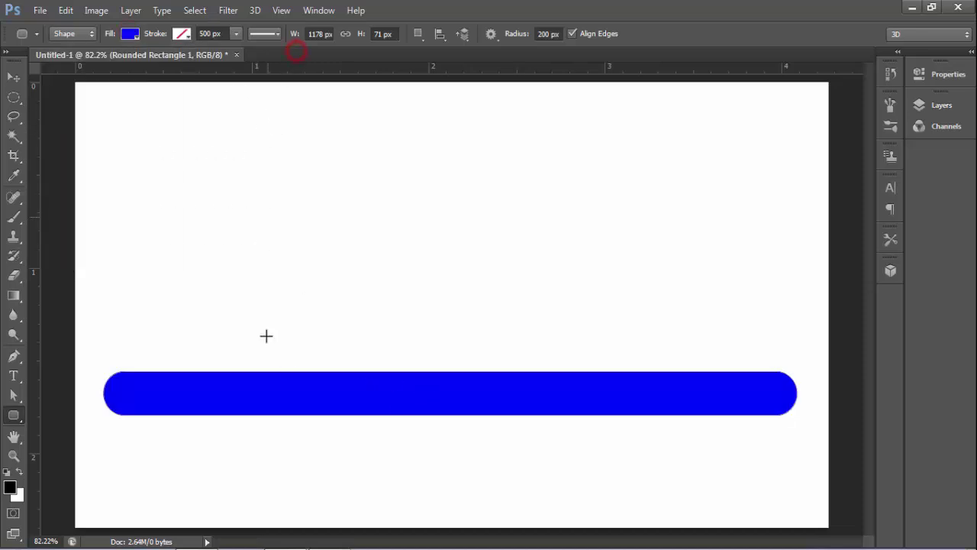
pyautogui.click(13, 77)
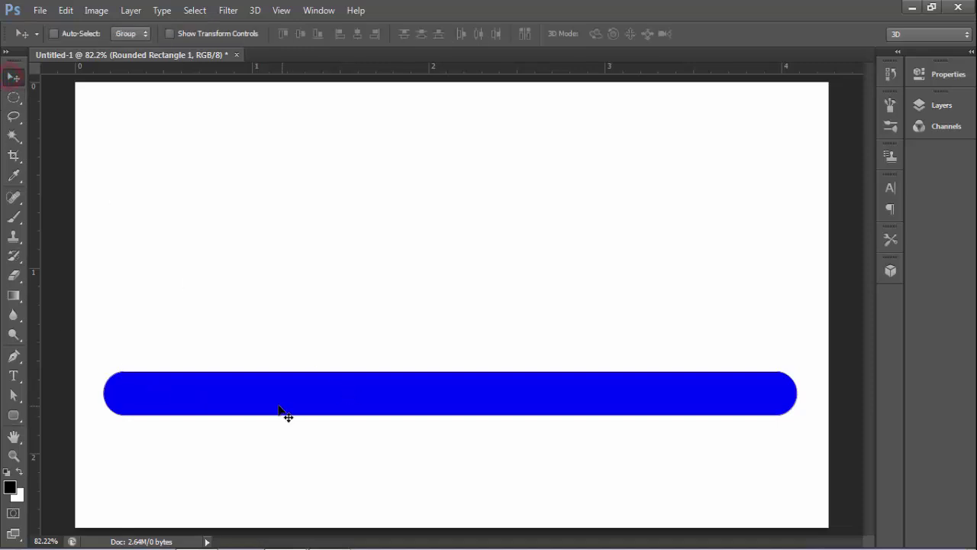
# Step: Centre the blue bar on the canvas bottom edge, nudge it up four pixels, and show Layers
pyautogui.hotkey('ctrl', 'a')
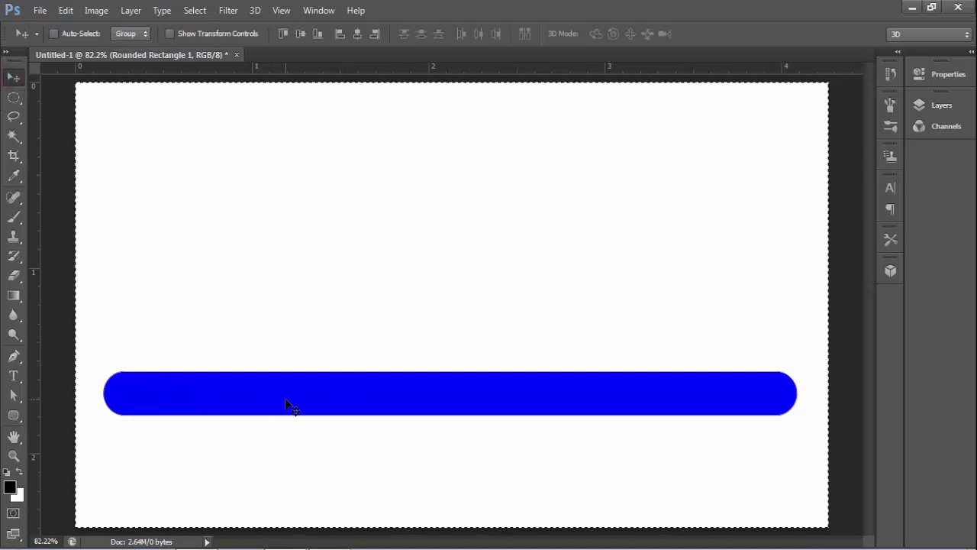
pyautogui.click(356, 34)
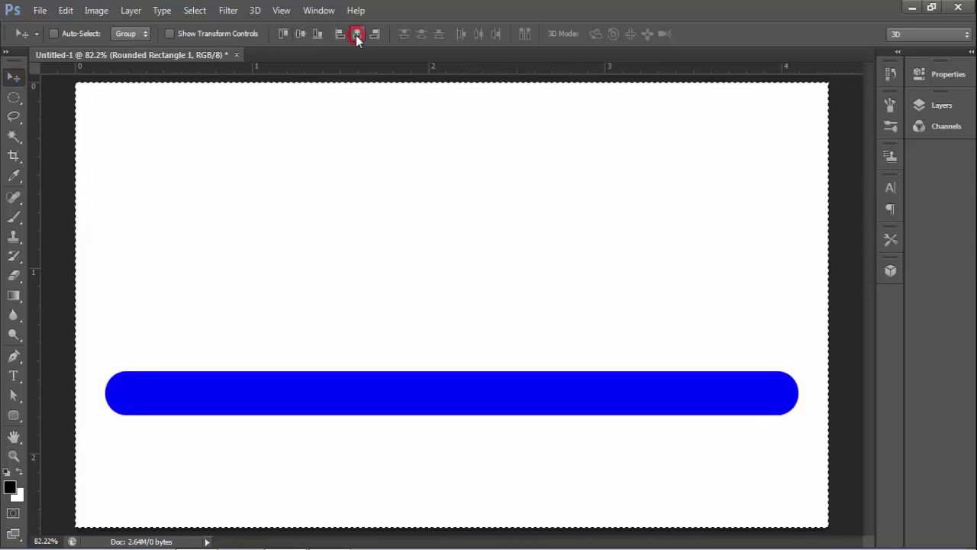
pyautogui.click(316, 34)
pyautogui.hotkey('ctrl', 'd')
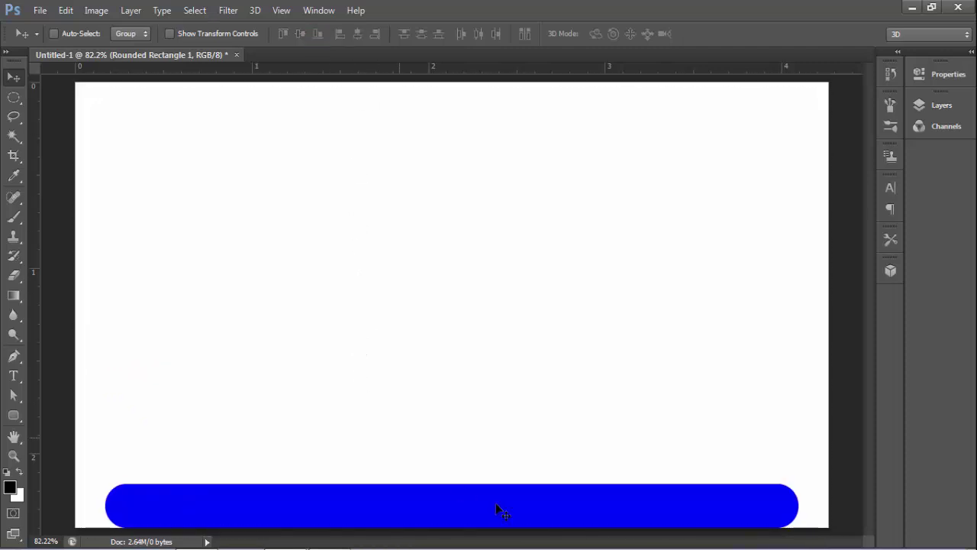
pyautogui.press('Up')
pyautogui.press('Up')
pyautogui.press('Up')
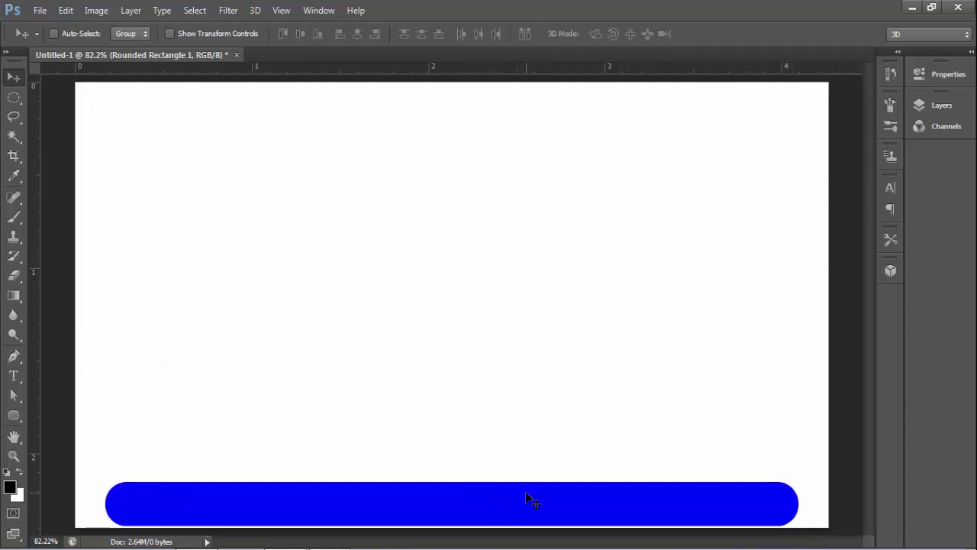
pyautogui.press('Up')
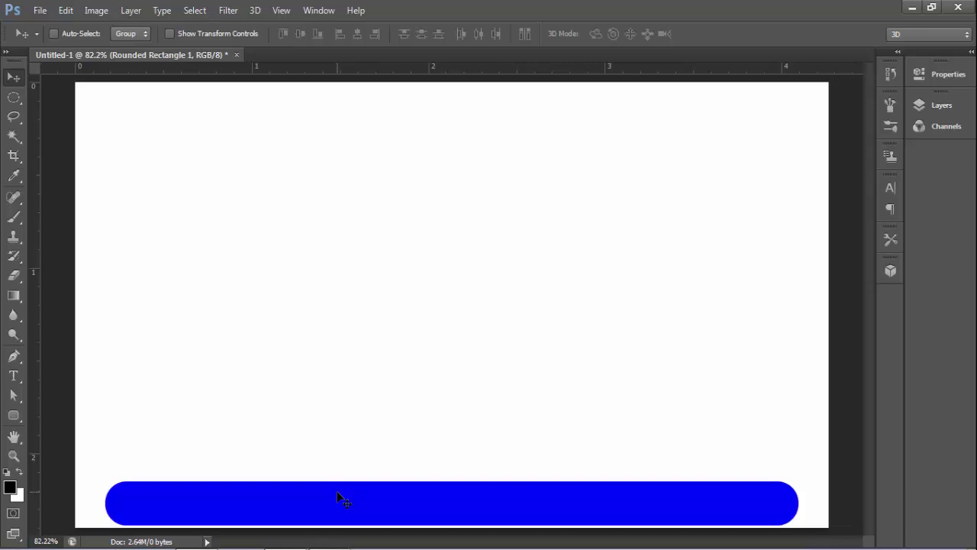
pyautogui.press('Up')
pyautogui.press('Up')
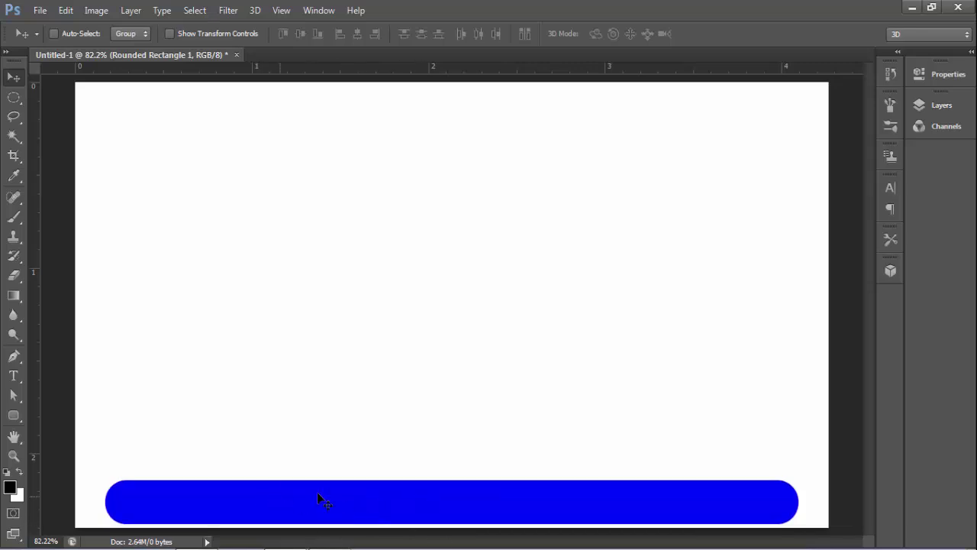
pyautogui.press('Up')
pyautogui.press('F7')
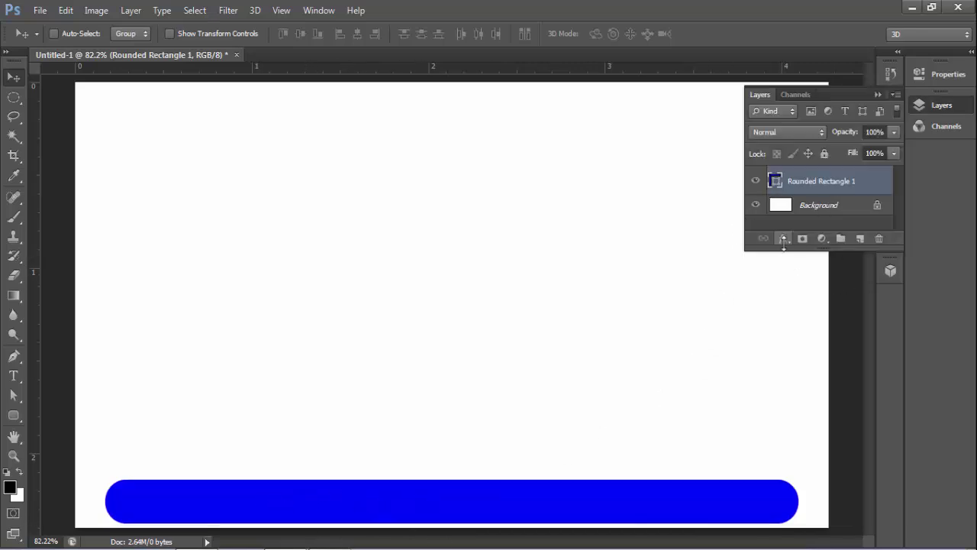
# Step: Add a Gradient Overlay to the bar, starting from the Orange, Yellow, Orange preset
pyautogui.click(783, 239)
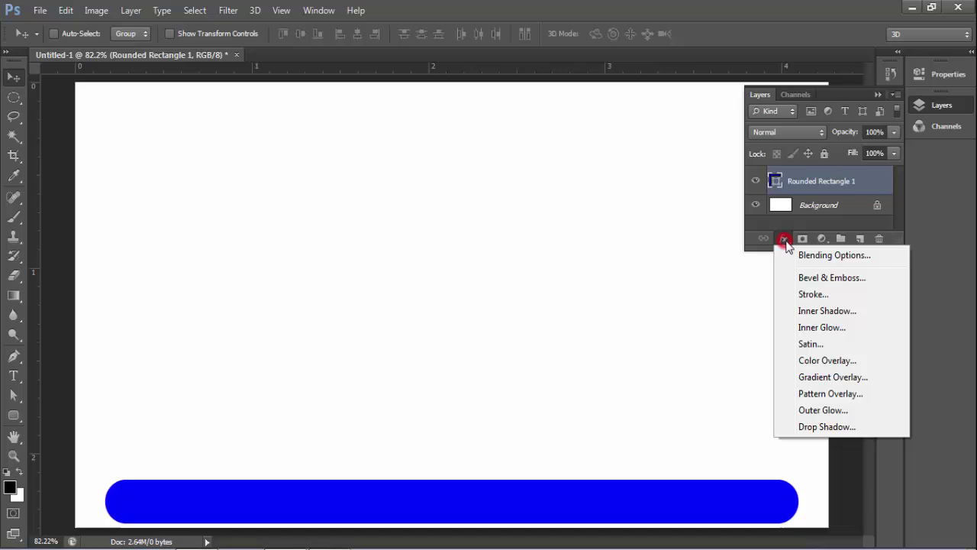
pyautogui.click(832, 377)
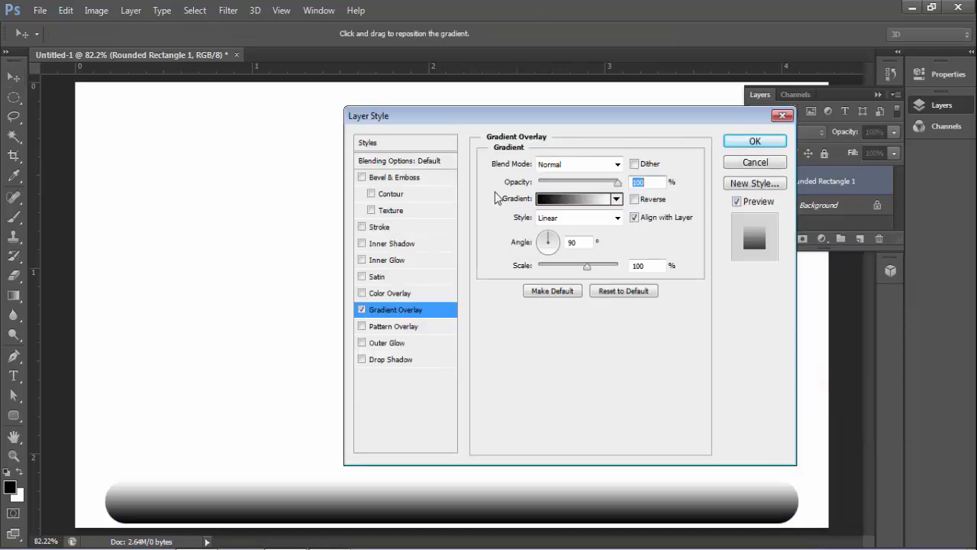
pyautogui.moveTo(600, 123); pyautogui.dragTo(723, 84)
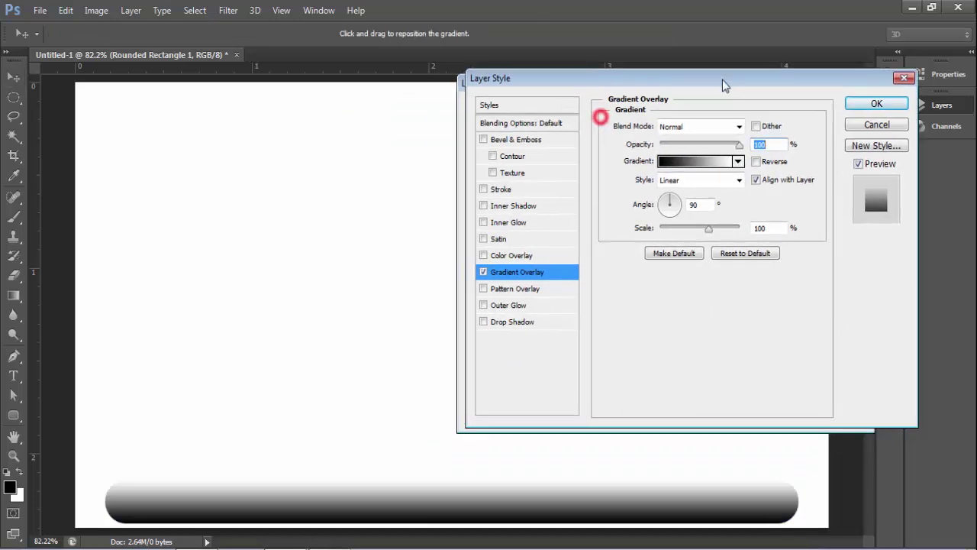
pyautogui.click(695, 162)
pyautogui.click(610, 145)
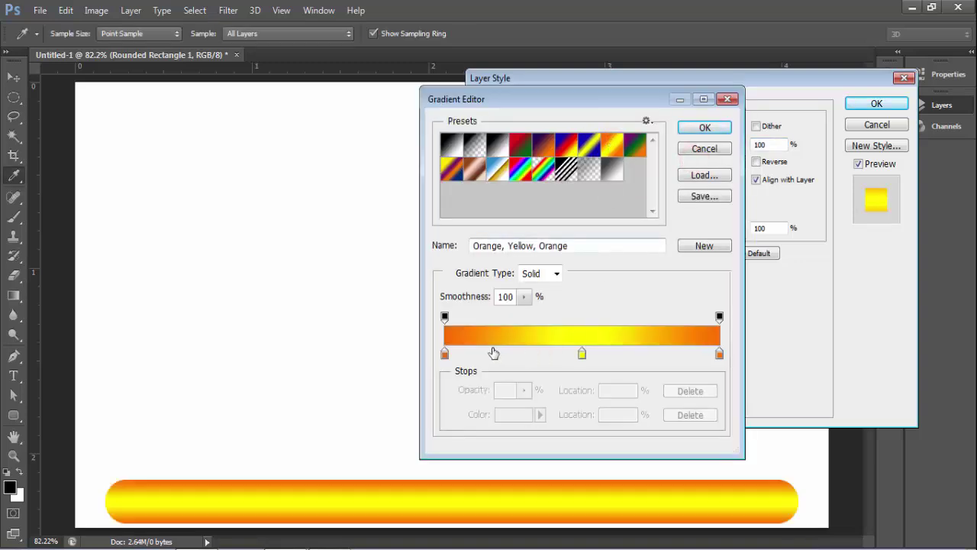
# Step: Recolour the left stop green and the middle stop white for an orange-white-green gradient
pyautogui.click(445, 354)
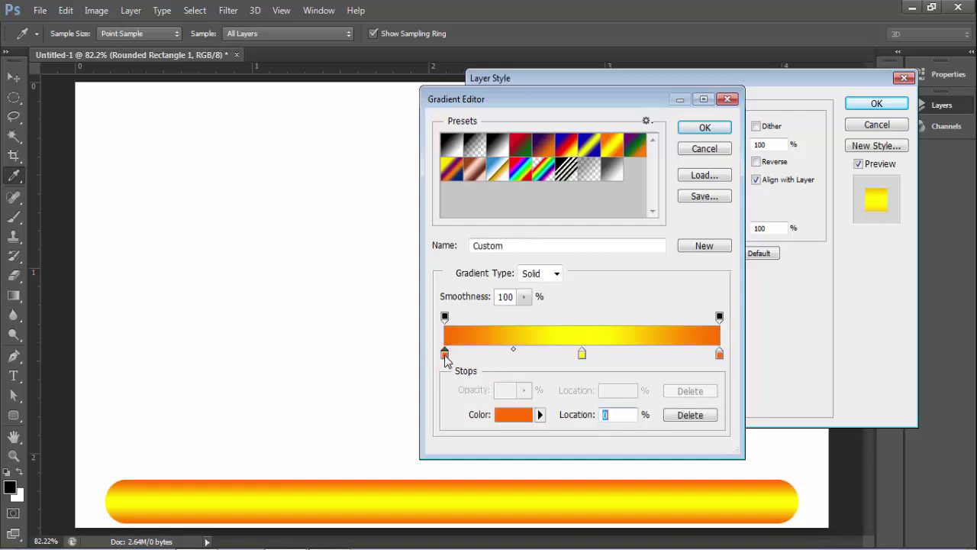
pyautogui.click(525, 420)
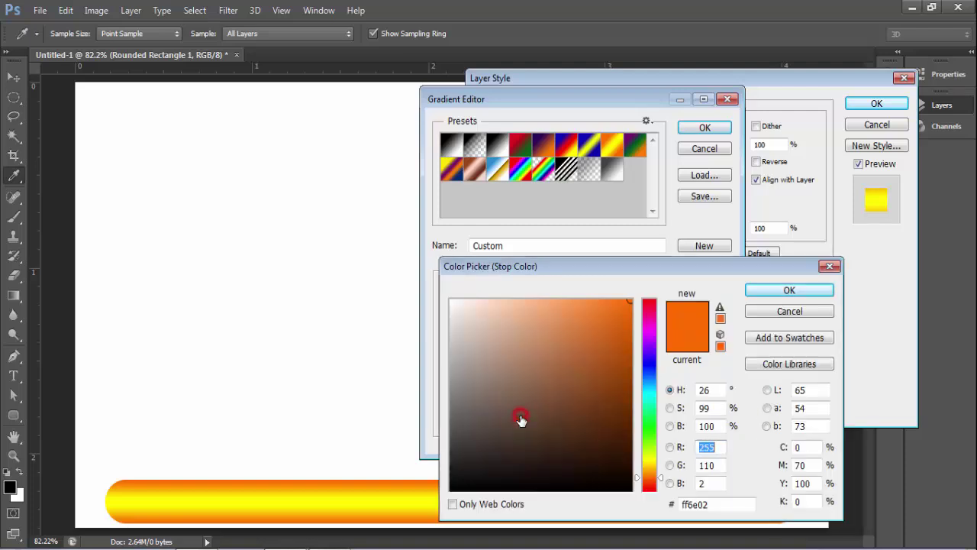
pyautogui.moveTo(649, 387); pyautogui.dragTo(648, 429)
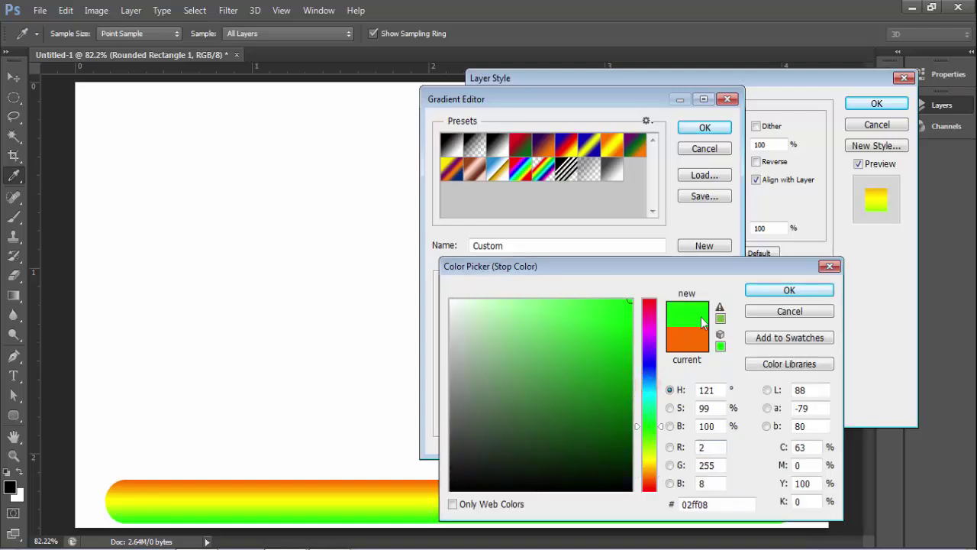
pyautogui.click(801, 281)
pyautogui.click(789, 289)
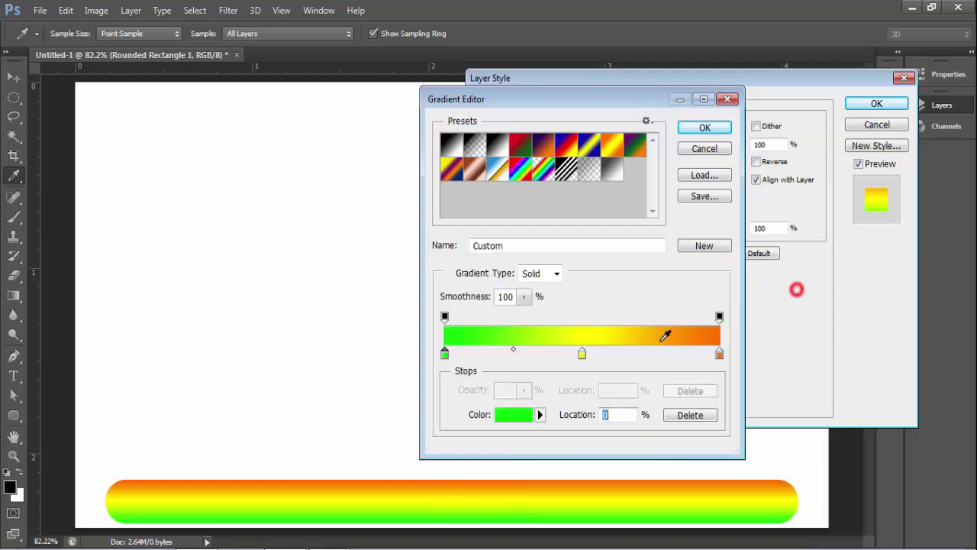
pyautogui.click(581, 353)
pyautogui.click(513, 415)
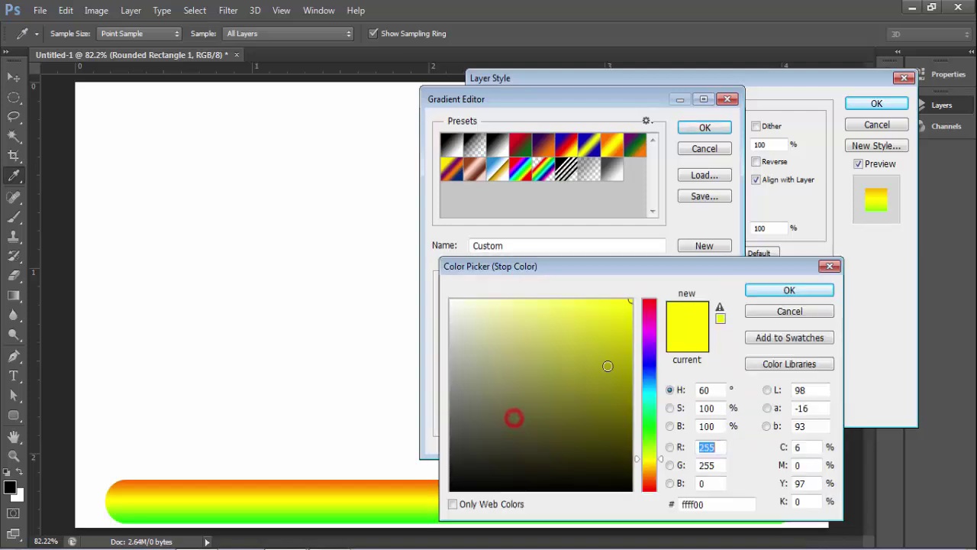
pyautogui.moveTo(593, 353); pyautogui.dragTo(451, 300)
pyautogui.click(785, 291)
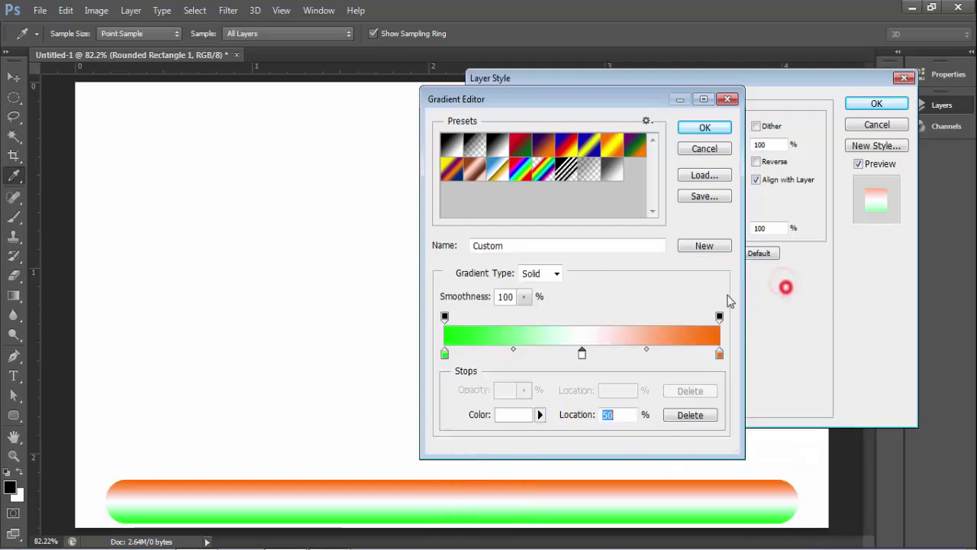
pyautogui.click(688, 128)
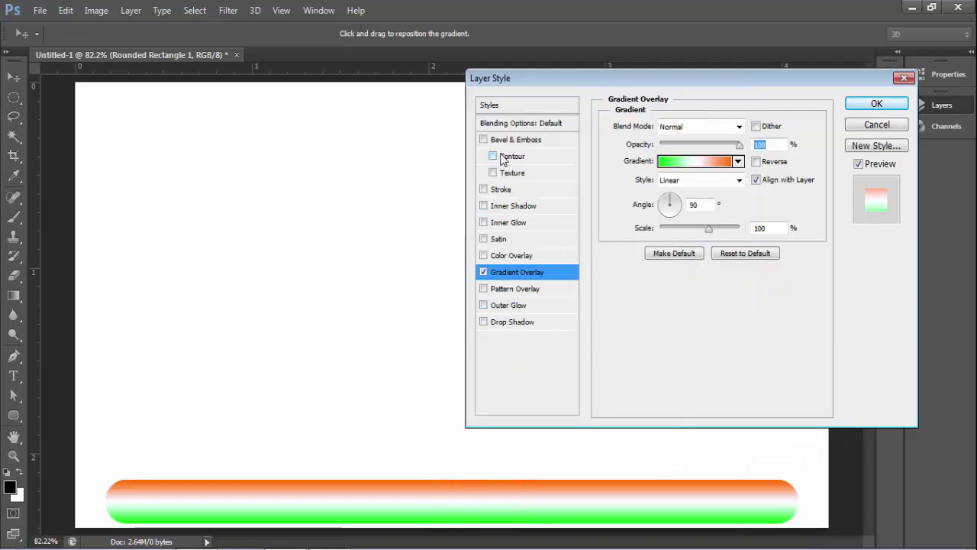
# Step: Give the bar a 3 px pink-red (ff004e) stroke and apply both layer styles
pyautogui.click(500, 189)
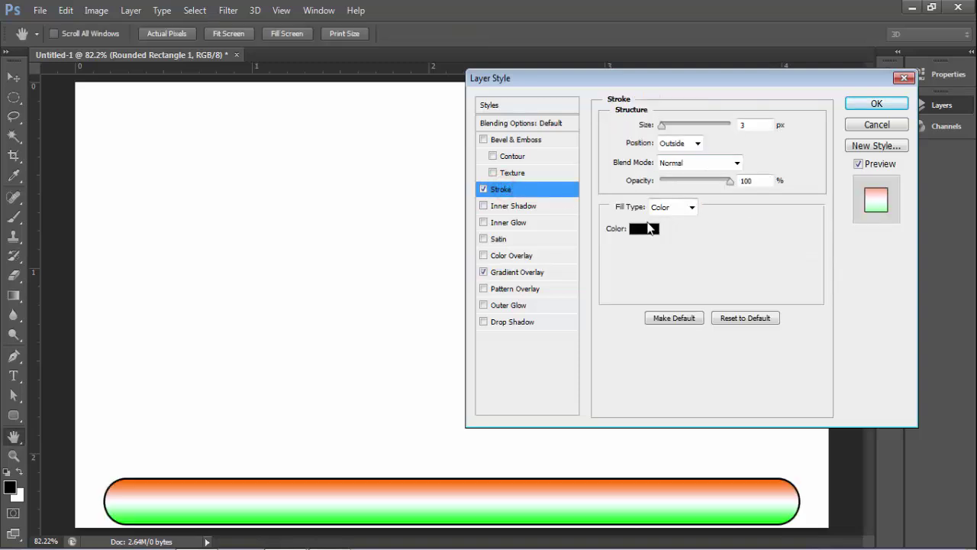
pyautogui.click(649, 229)
pyautogui.moveTo(653, 347)
pyautogui.mouseDown()
pyautogui.moveTo(653, 317)
pyautogui.moveTo(632, 299)
pyautogui.mouseUp()
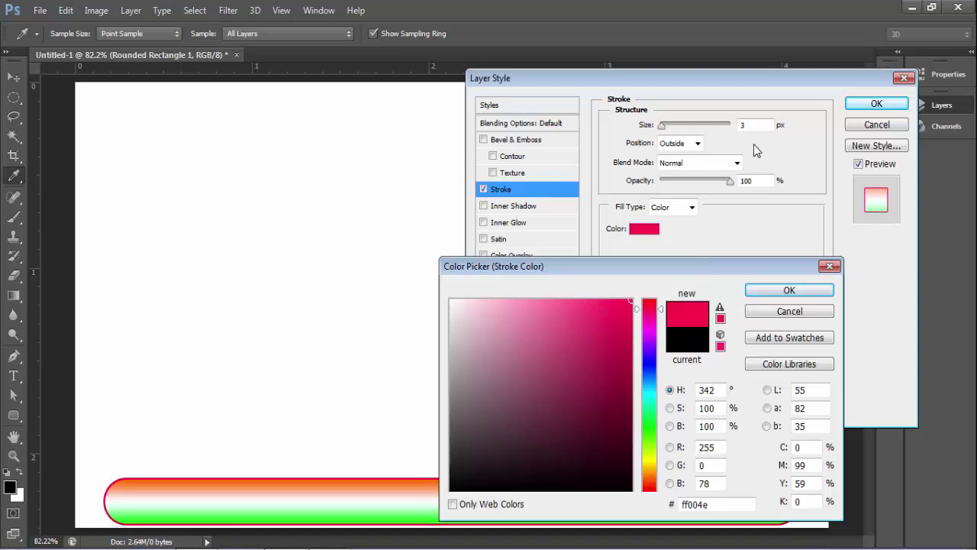
pyautogui.click(789, 293)
pyautogui.doubleClick(745, 126)
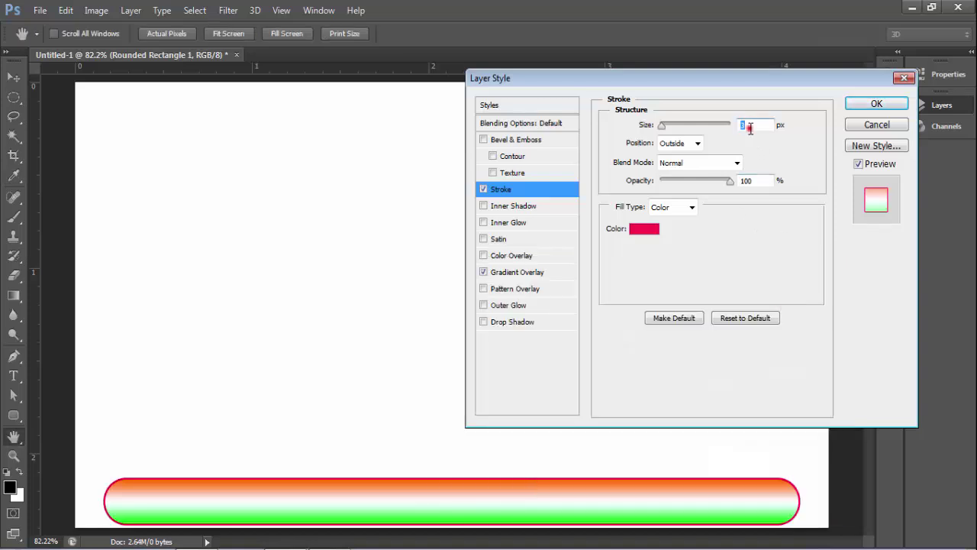
pyautogui.click(870, 104)
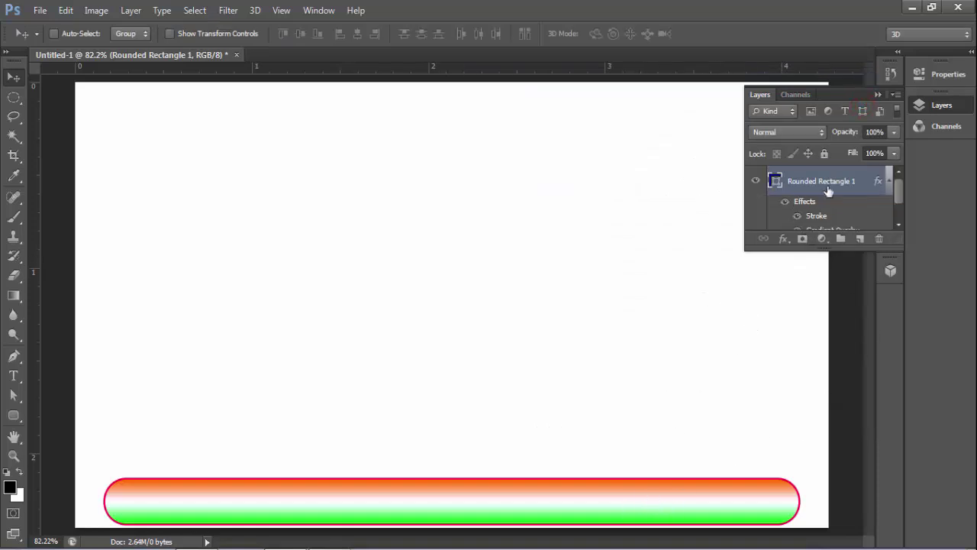
# Step: Convert the Rounded Rectangle 1 layer into a Smart Object
pyautogui.rightClick(799, 187)
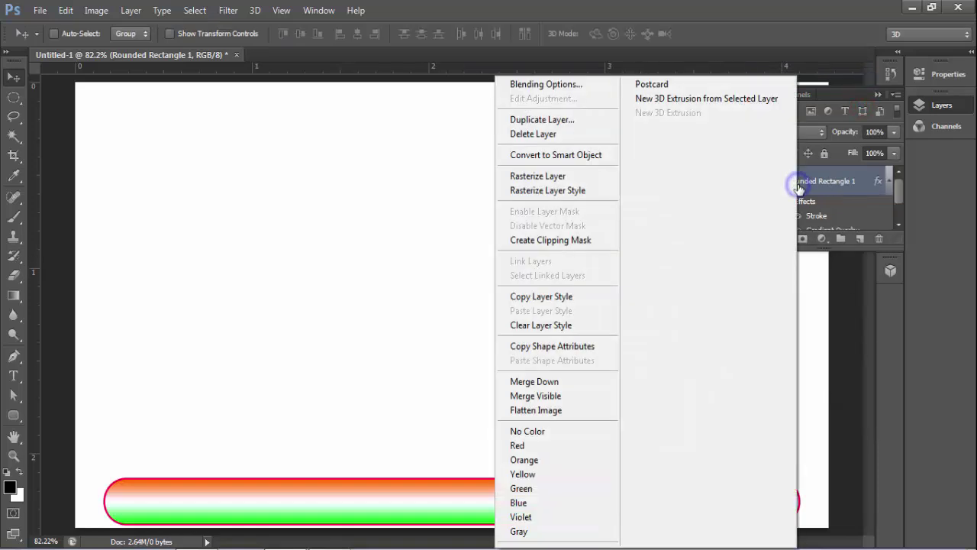
pyautogui.click(558, 156)
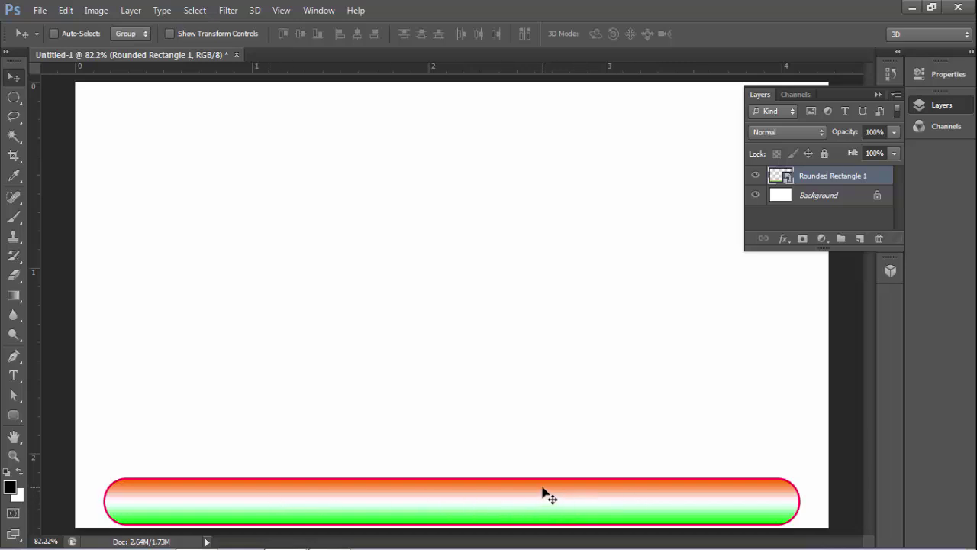
# Step: Type the red script text line 'Hello Dosto fir se ek' on the canvas
pyautogui.click(14, 375)
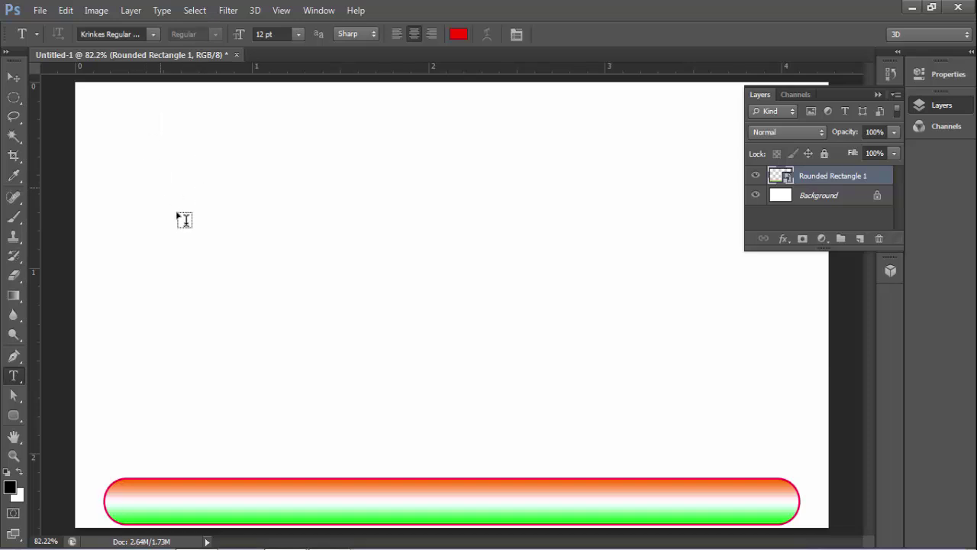
pyautogui.click(123, 297)
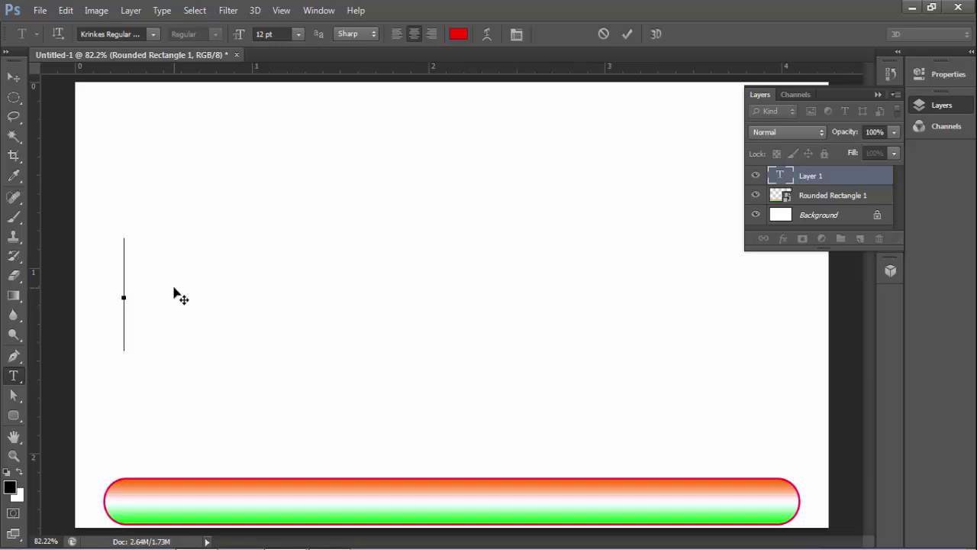
pyautogui.write('Hello')
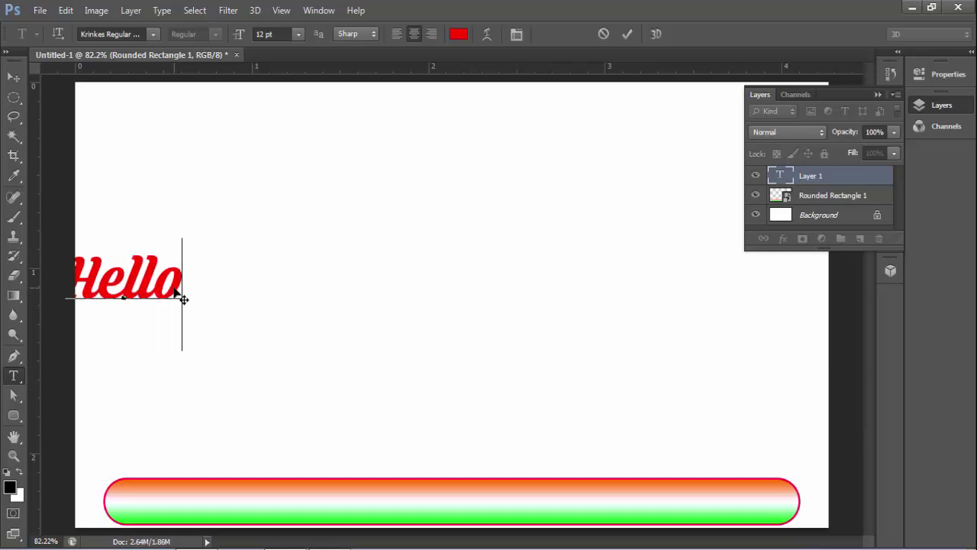
pyautogui.write(' Dosto fir se e')
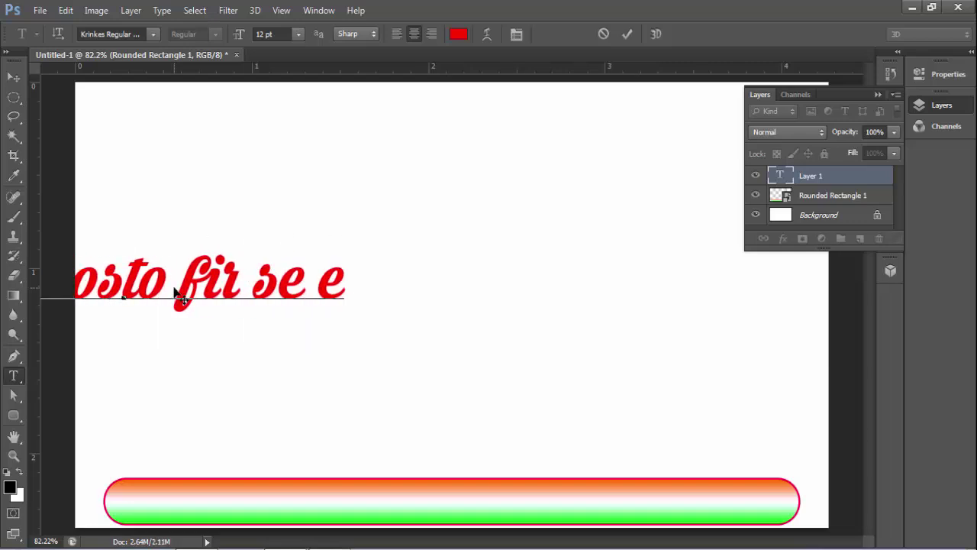
pyautogui.write('k')
pyautogui.click(627, 34)
# Step: Move the text onto the bar, scale it down to about 62.5%, and centre it horizontally
pyautogui.press('v')
pyautogui.click(357, 35)
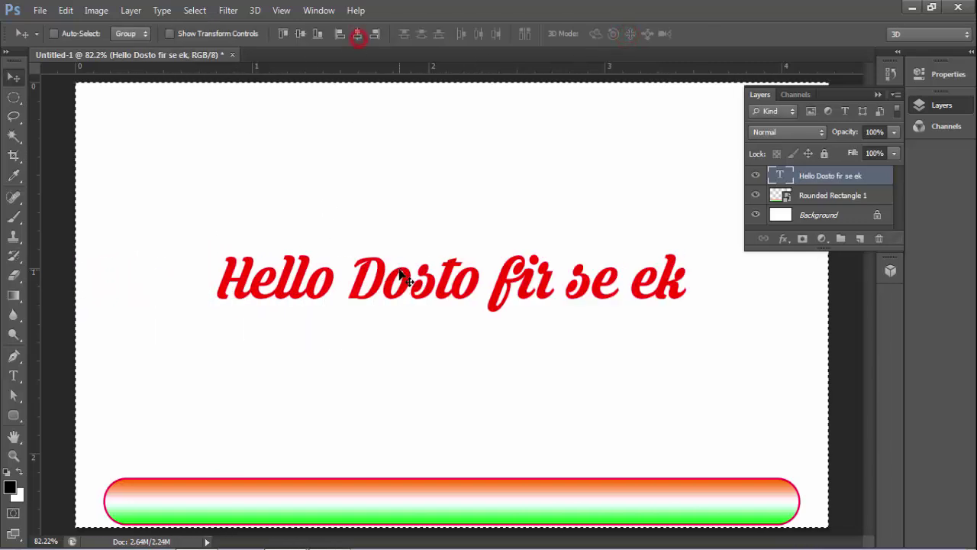
pyautogui.moveTo(402, 277); pyautogui.dragTo(401, 496)
pyautogui.hotkey('ctrl', 't')
pyautogui.moveTo(690, 458)
pyautogui.mouseDown()
pyautogui.moveTo(645, 488)
pyautogui.moveTo(603, 486)
pyautogui.mouseUp()
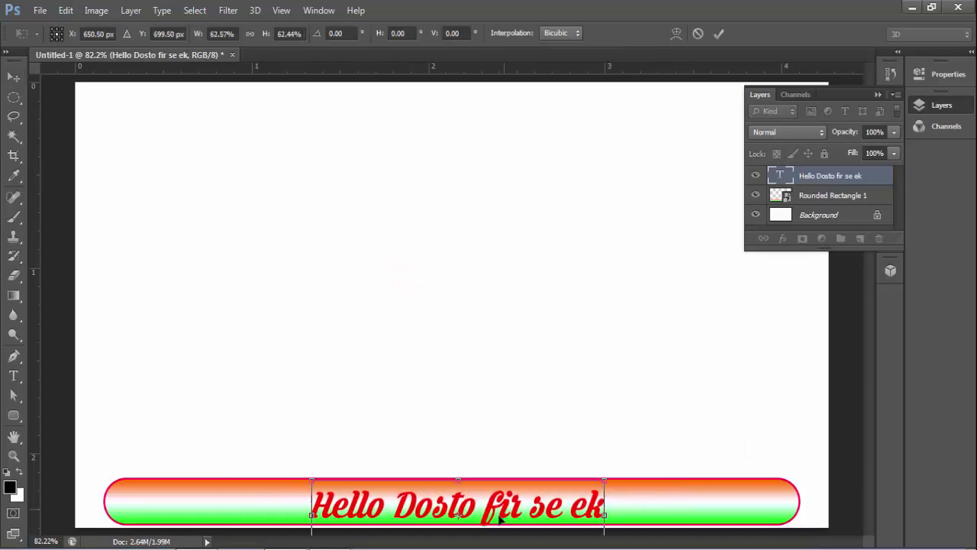
pyautogui.press('Return')
pyautogui.hotkey('ctrl', 'a')
pyautogui.click(359, 34)
pyautogui.hotkey('ctrl', 'd')
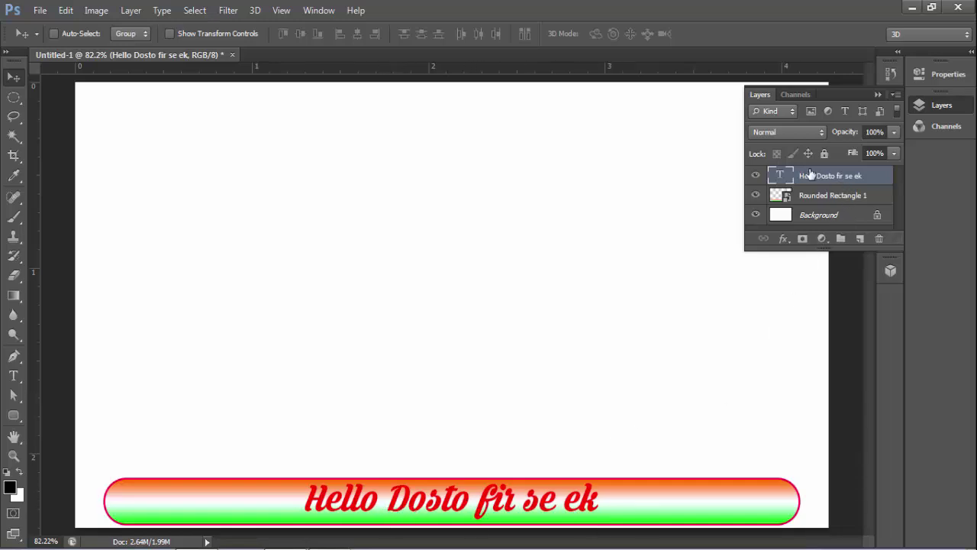
# Step: Duplicate the banner text as 'naye video ke sath aap sabhi ka', hiding the Hello Dosto original
pyautogui.hotkey('ctrl', 'j')
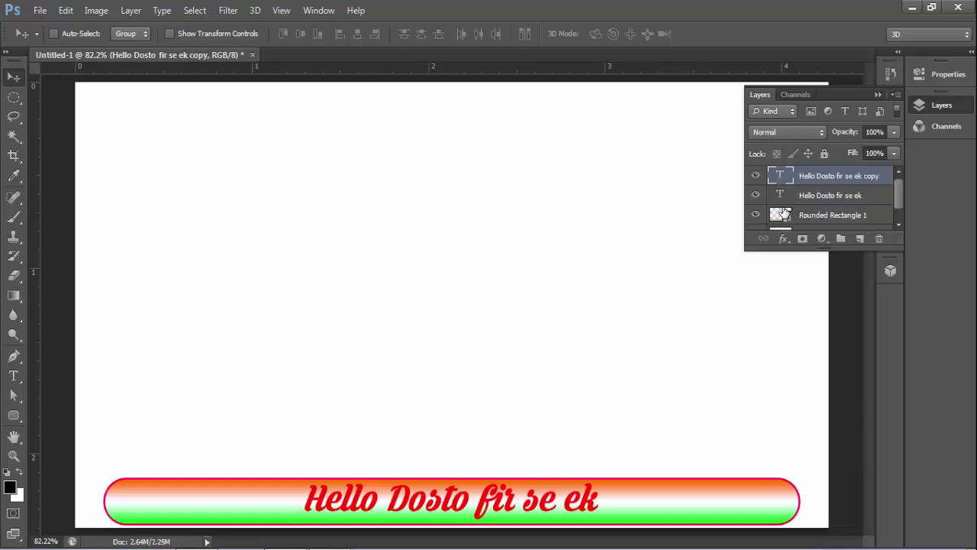
pyautogui.click(823, 197)
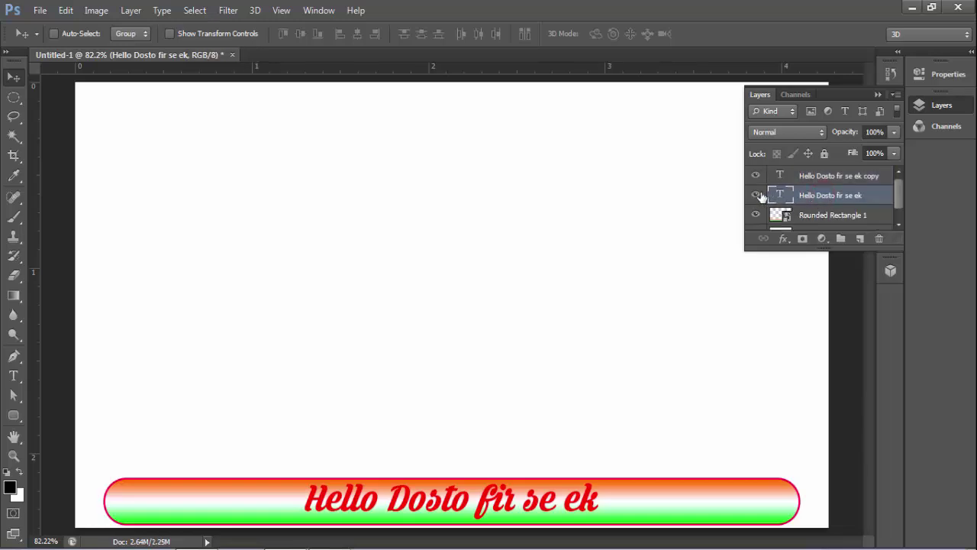
pyautogui.click(756, 196)
pyautogui.click(823, 176)
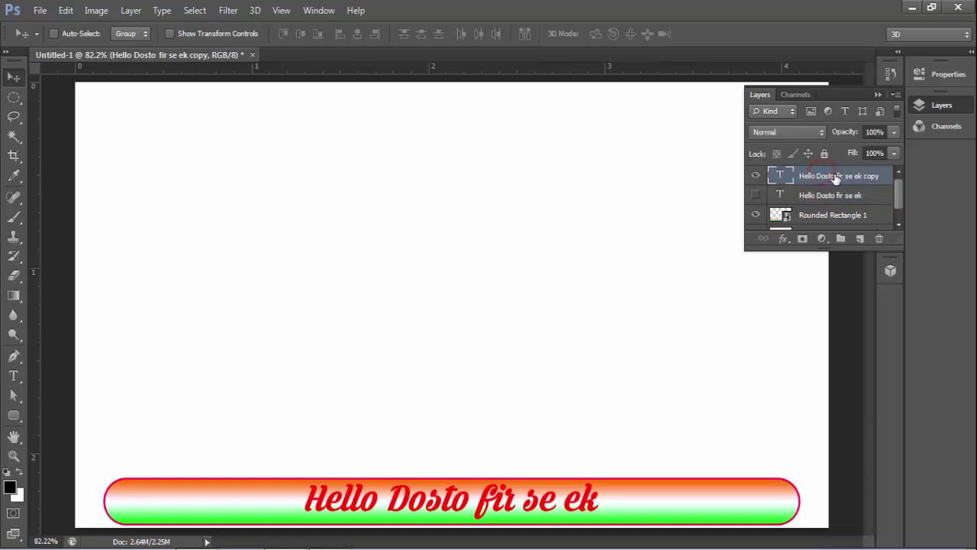
pyautogui.press('t')
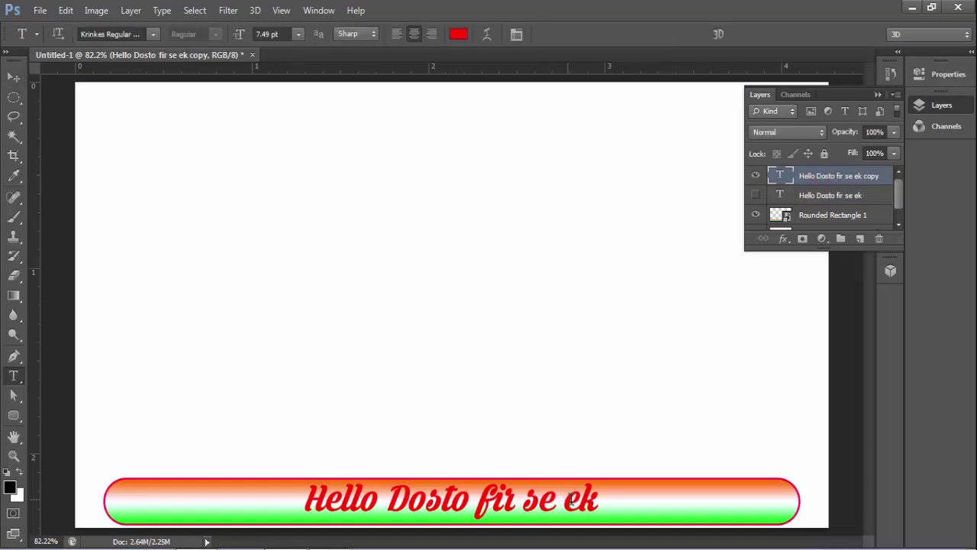
pyautogui.moveTo(595, 510); pyautogui.dragTo(304, 500)
pyautogui.write('naye')
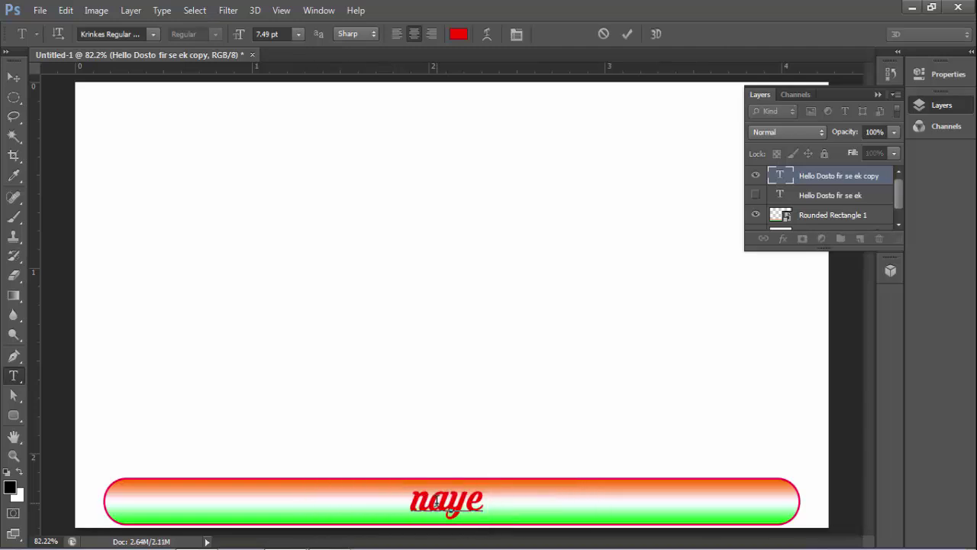
pyautogui.write(' video ke sath a')
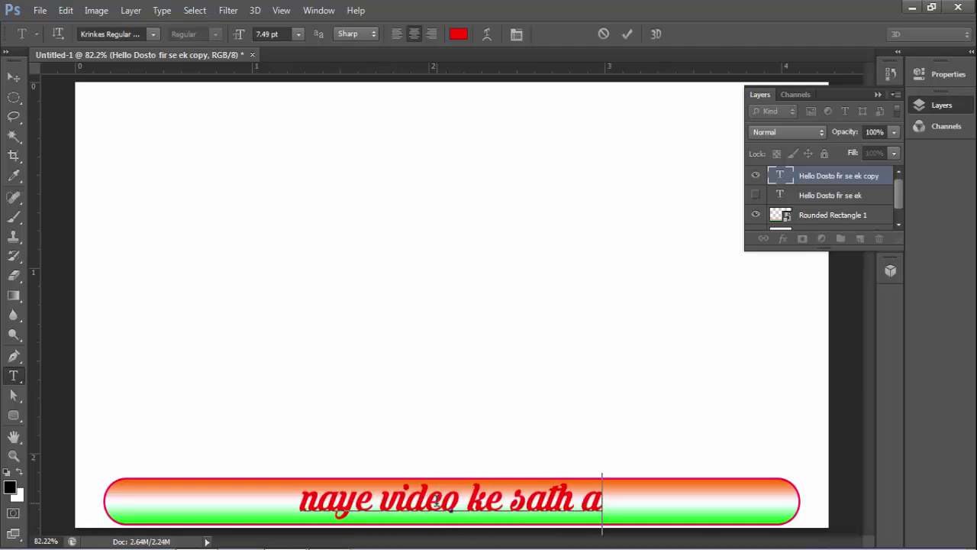
pyautogui.write('ap sabhi ka')
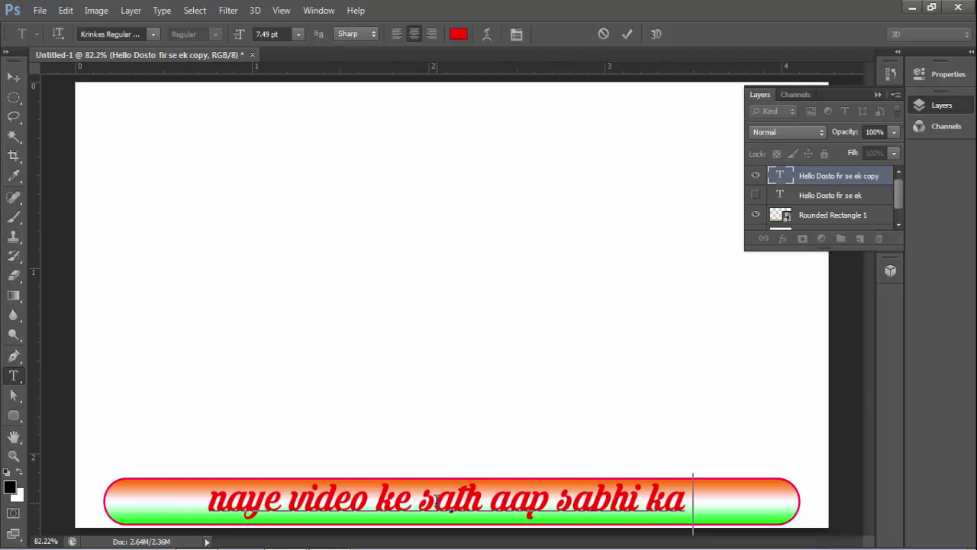
pyautogui.click(626, 34)
# Step: Duplicate it again as 'Hamare youtube channel me swagat hai', hiding the naye video layer
pyautogui.hotkey('ctrl', 'j')
pyautogui.click(758, 194)
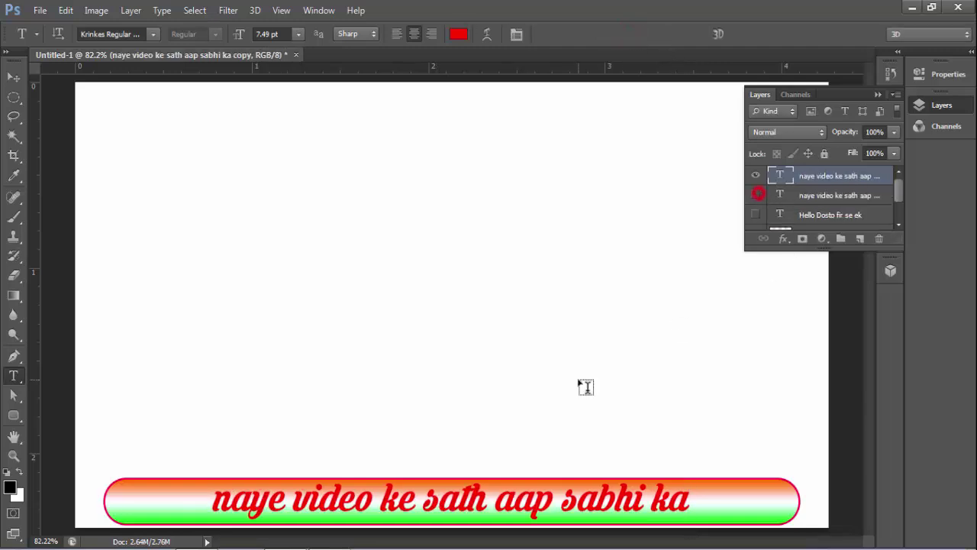
pyautogui.moveTo(691, 500); pyautogui.dragTo(201, 497)
pyautogui.write('Hamare youtube')
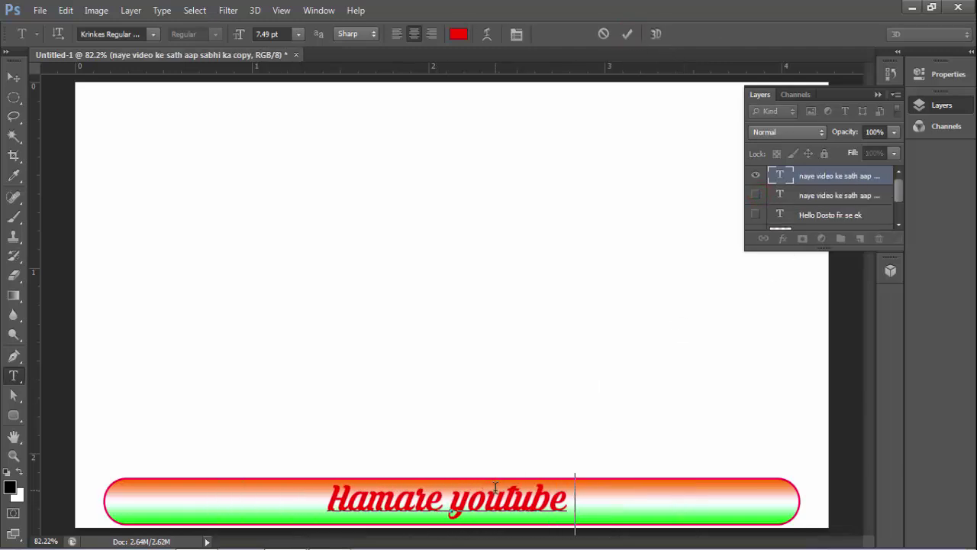
pyautogui.write(' channel me swagat h')
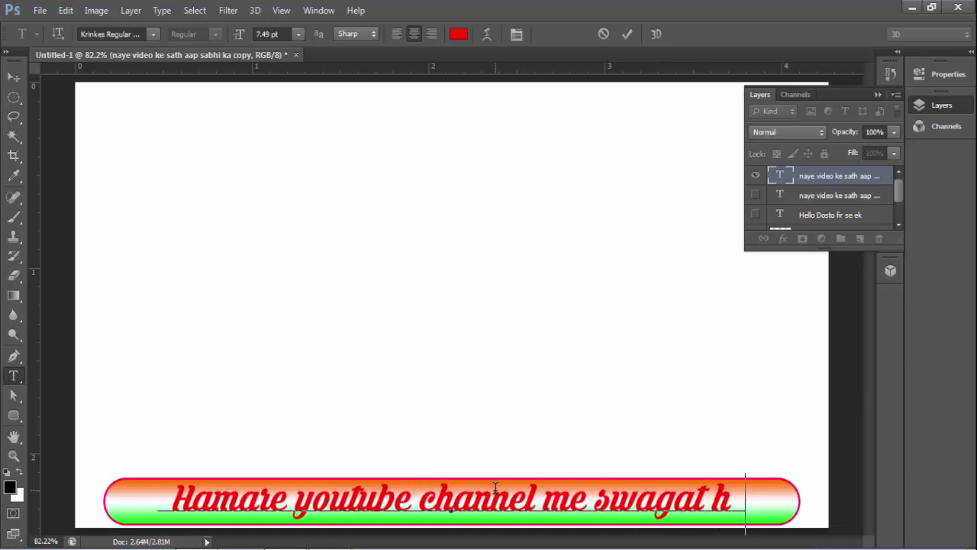
pyautogui.write('ai')
pyautogui.hotkey('ctrl', 'Return')
pyautogui.click(835, 196)
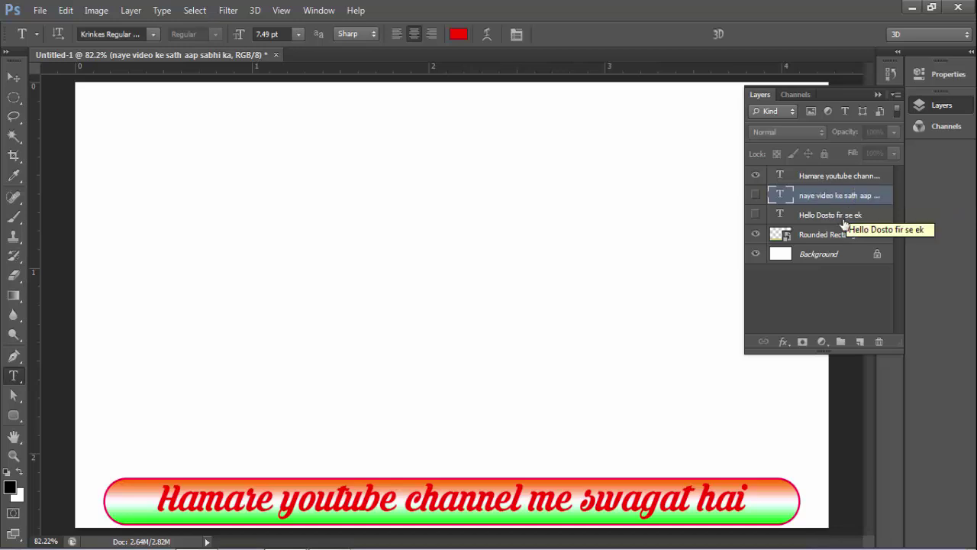
# Step: Toggle text layer visibility so only 'Hello Dosto fir se ek' shows
pyautogui.click(806, 213)
pyautogui.click(812, 195)
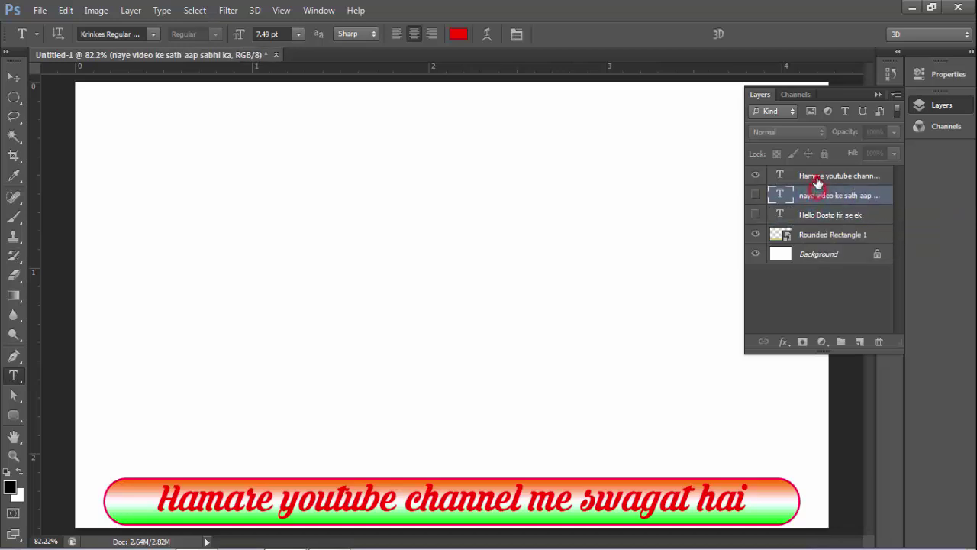
pyautogui.click(815, 176)
pyautogui.click(811, 196)
pyautogui.click(812, 213)
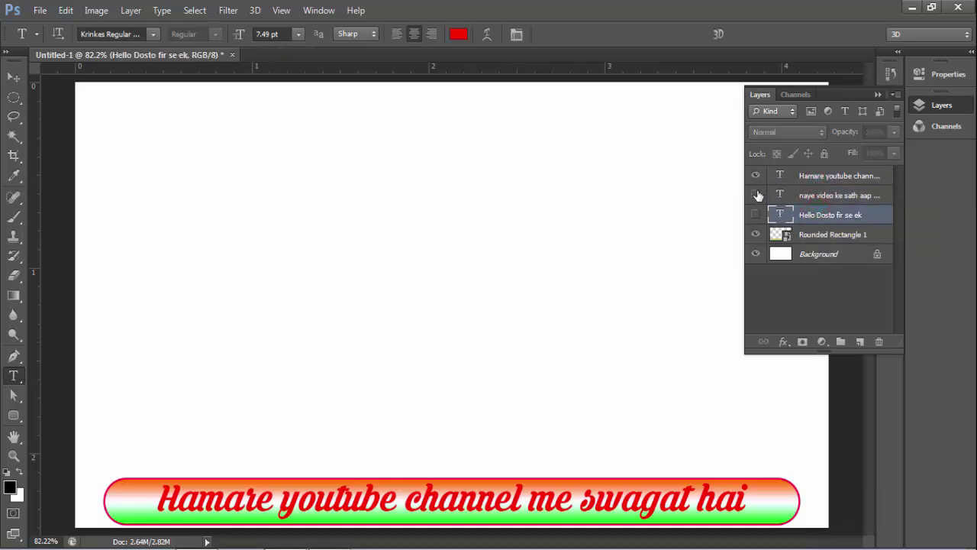
pyautogui.click(755, 176)
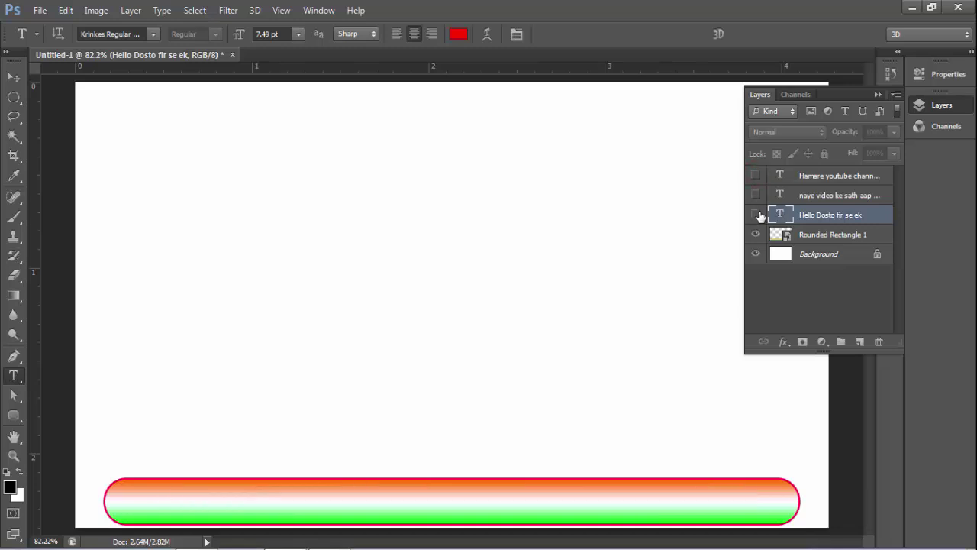
pyautogui.click(756, 215)
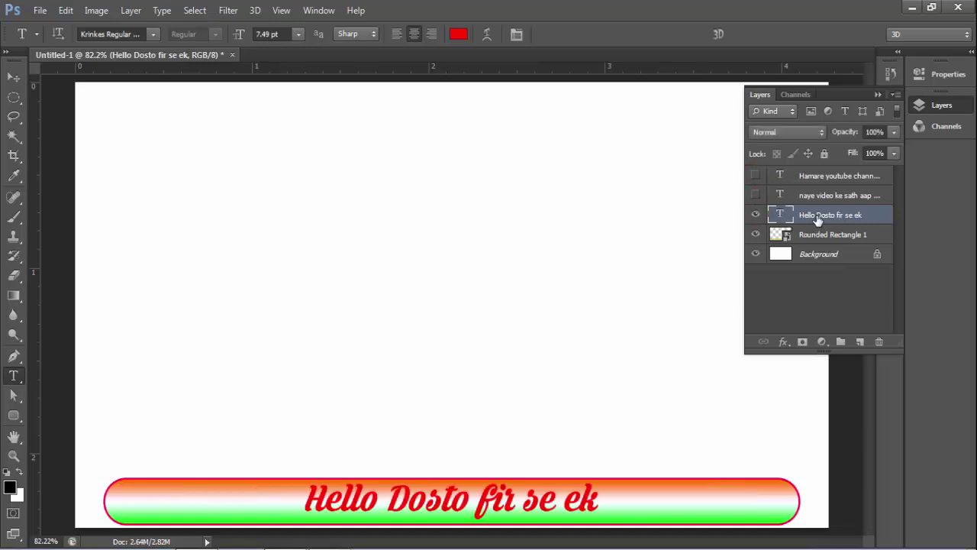
pyautogui.click(756, 195)
pyautogui.click(755, 175)
pyautogui.click(756, 196)
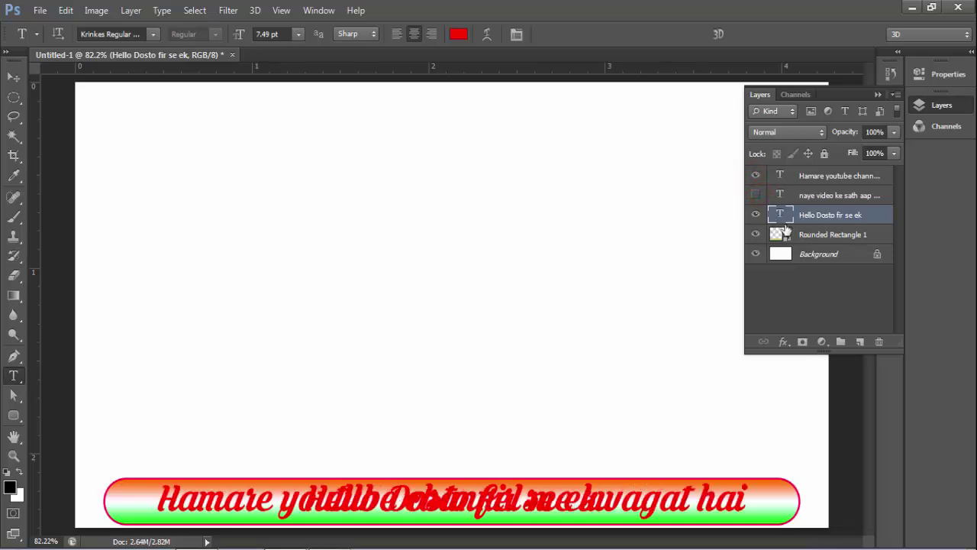
pyautogui.click(756, 175)
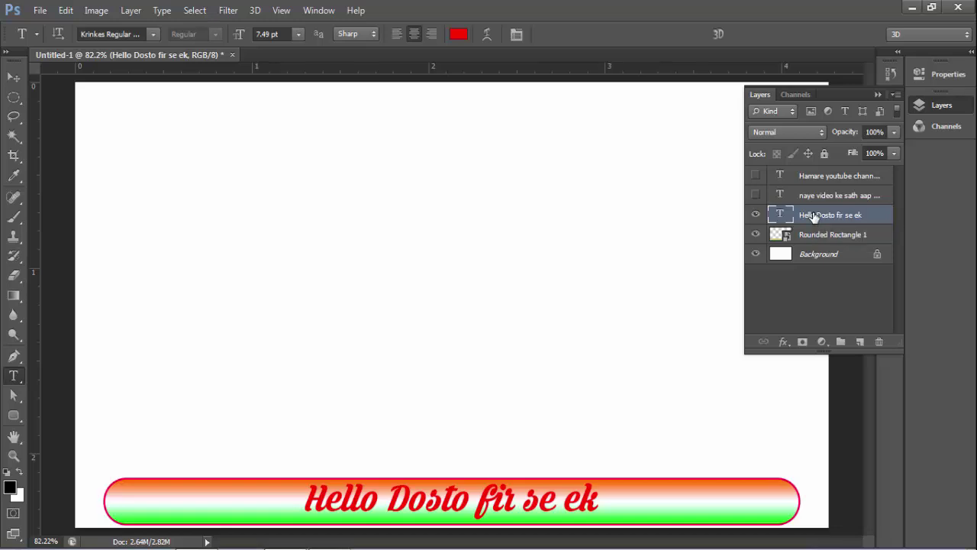
# Step: Clip the Hello Dosto, naye video and Hamare youtube layers to Rounded Rectangle 1 with Ctrl+Alt+G
pyautogui.hotkey('ctrl', 'alt', 'g')
pyautogui.click(814, 197)
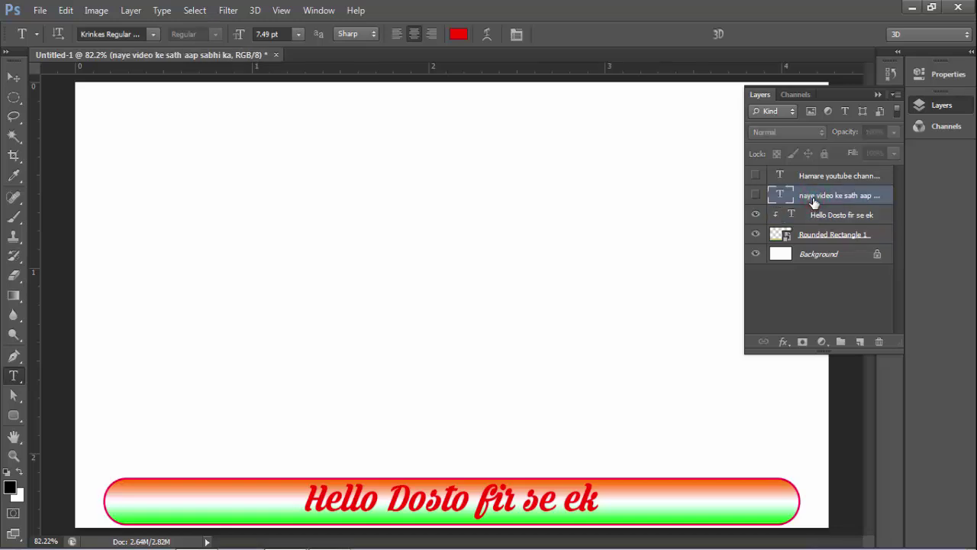
pyautogui.hotkey('ctrl', 'alt', 'g')
pyautogui.click(840, 176)
pyautogui.hotkey('ctrl', 'alt', 'g')
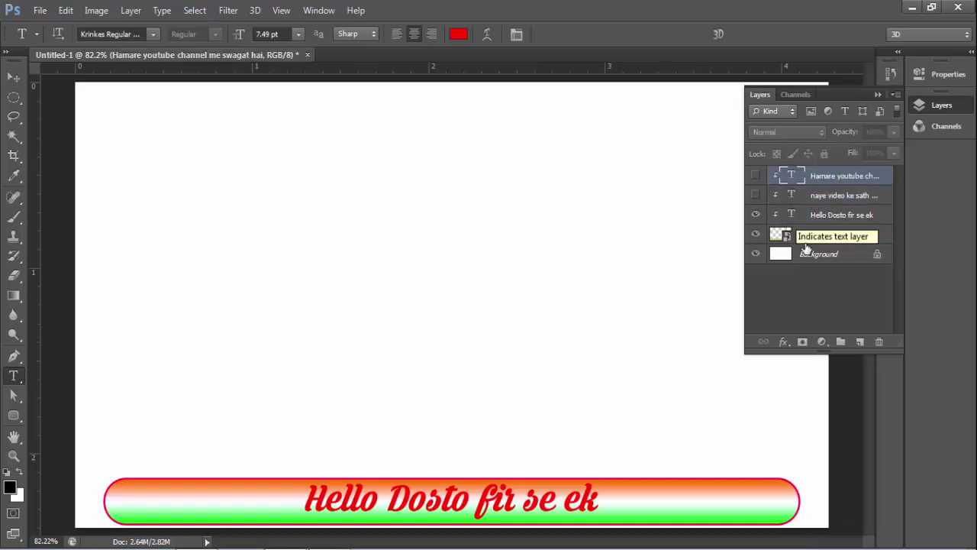
# Step: Test-move the Hello Dosto text along the bar, then undo to keep it centred
pyautogui.click(14, 77)
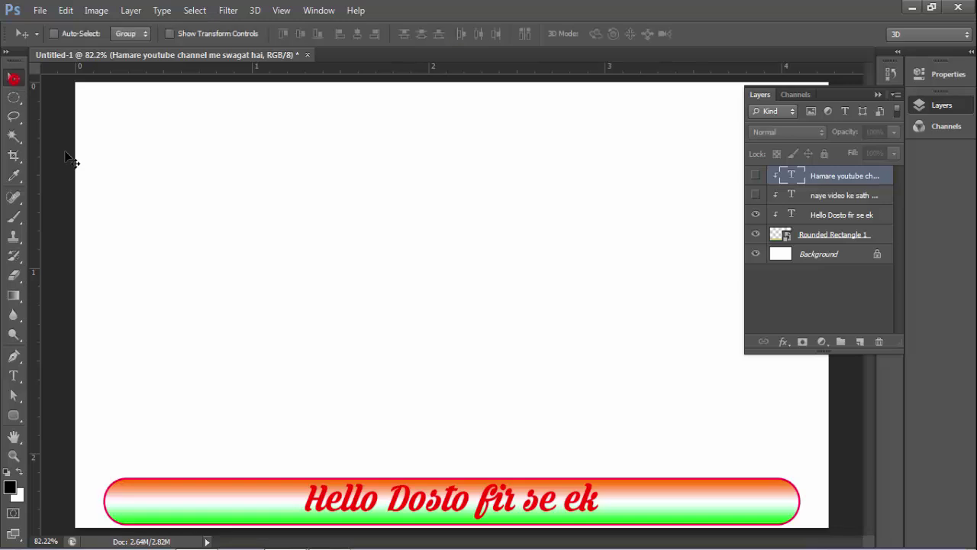
pyautogui.click(852, 221)
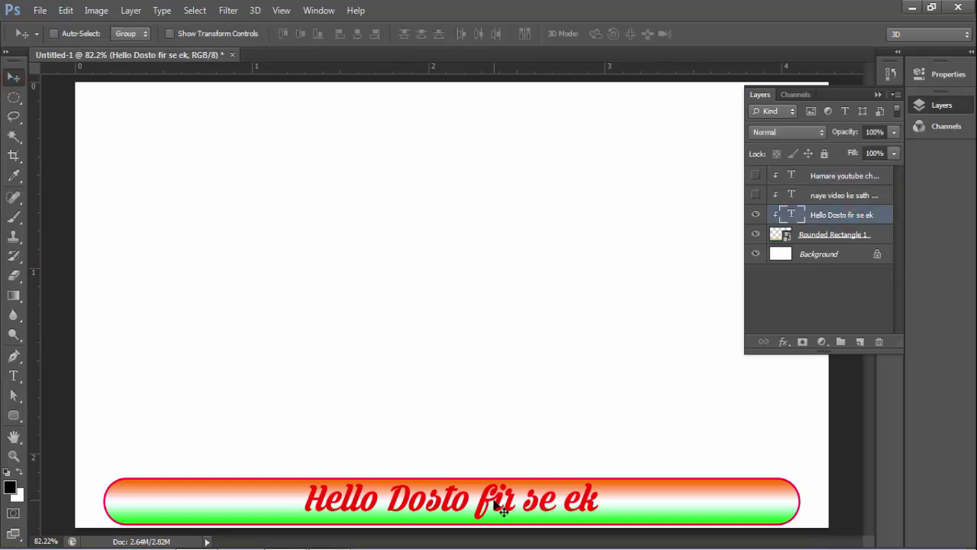
pyautogui.moveTo(492, 501)
pyautogui.mouseDown()
pyautogui.moveTo(198, 494)
pyautogui.moveTo(198, 452)
pyautogui.mouseUp()
pyautogui.hotkey('ctrl', 'z')
pyautogui.moveTo(436, 506); pyautogui.dragTo(153, 506)
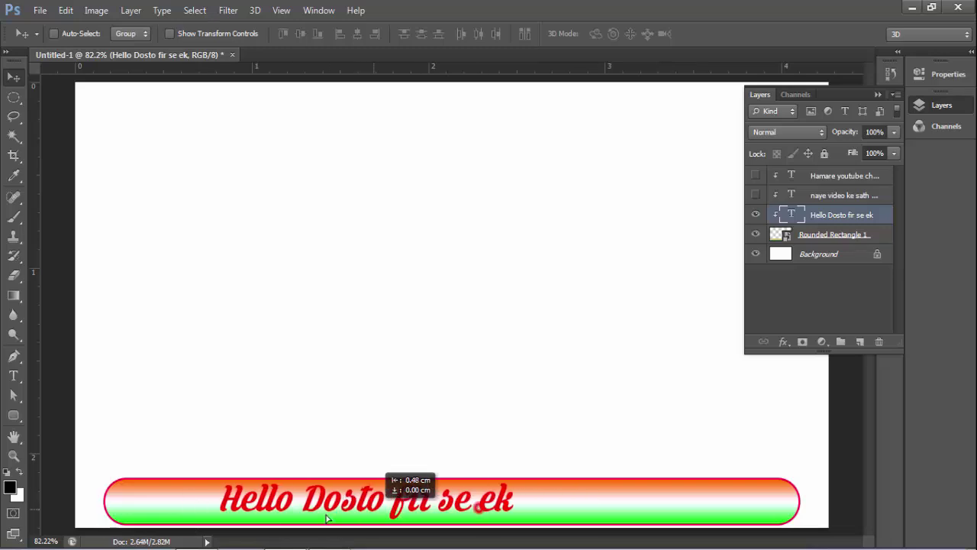
pyautogui.hotkey('ctrl', 'z')
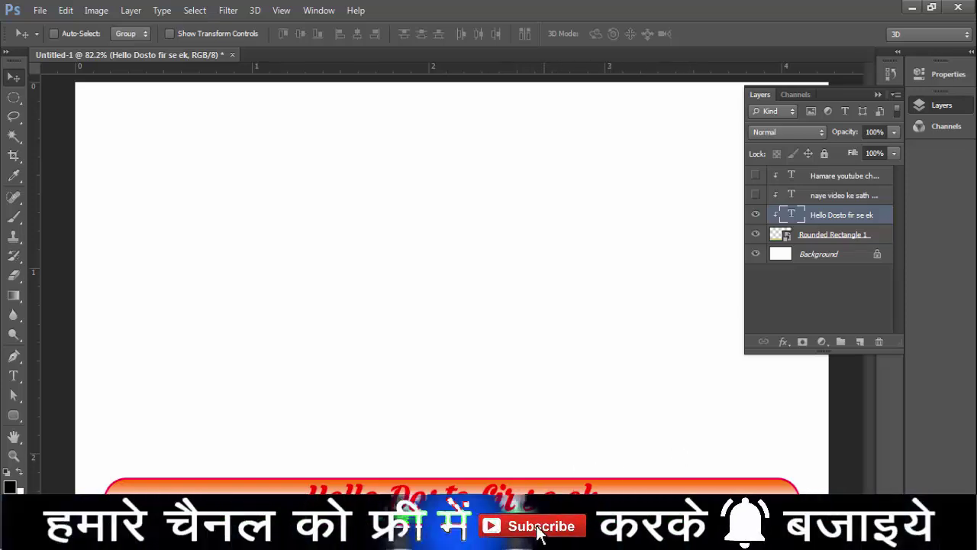
# Step: Show the Timeline panel and create a video timeline with a track per layer
pyautogui.click(319, 11)
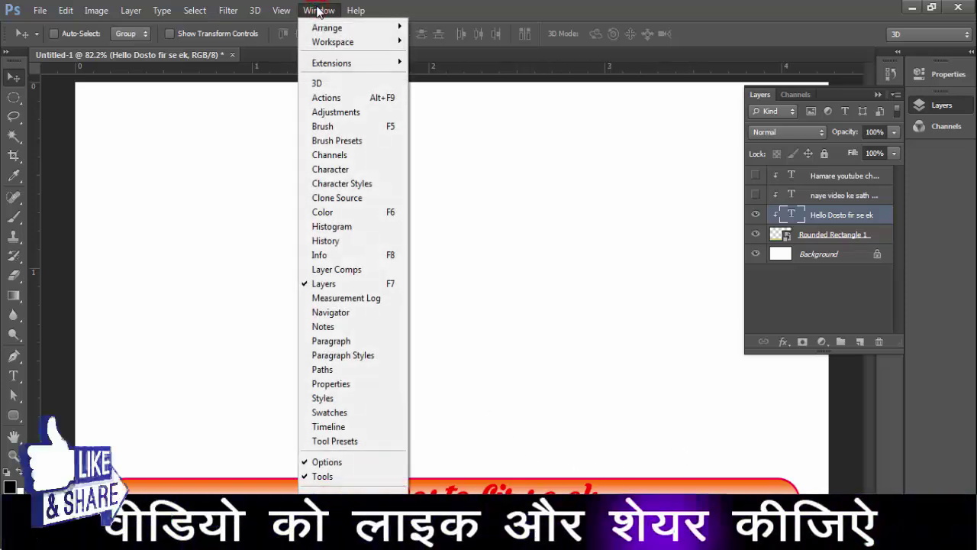
pyautogui.click(334, 426)
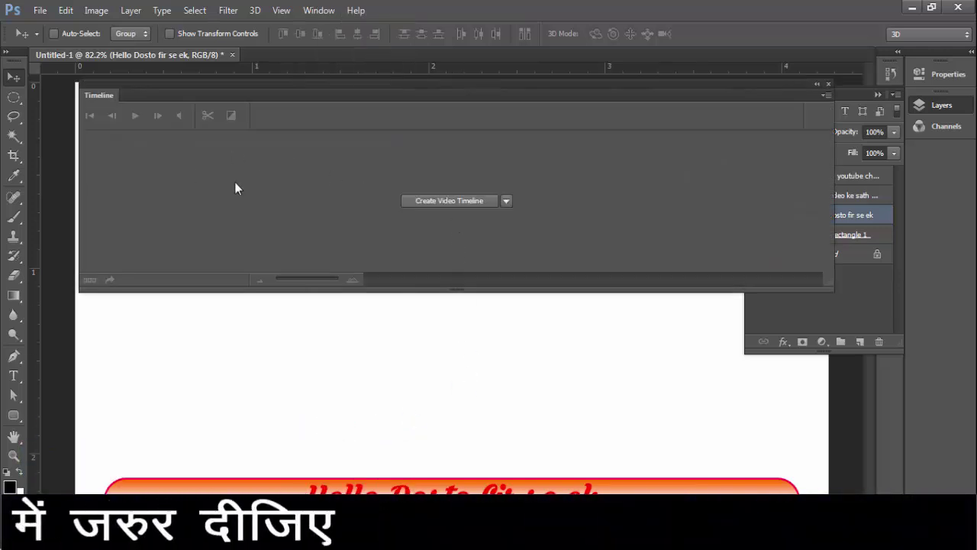
pyautogui.click(507, 203)
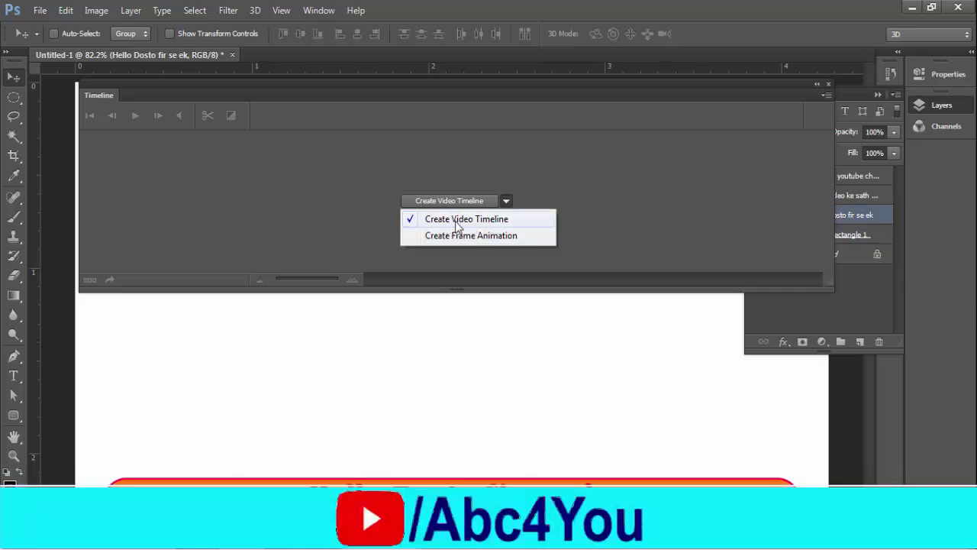
pyautogui.click(456, 221)
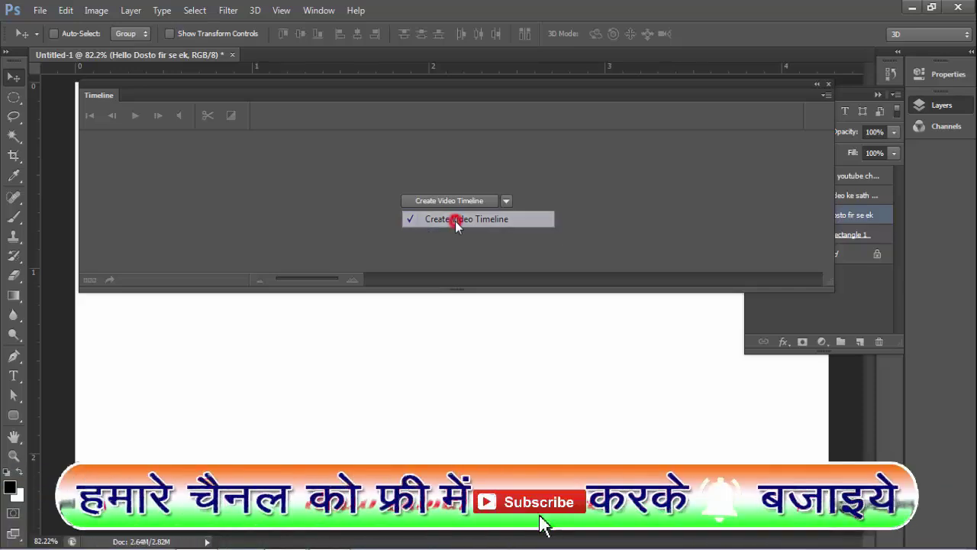
pyautogui.click(443, 201)
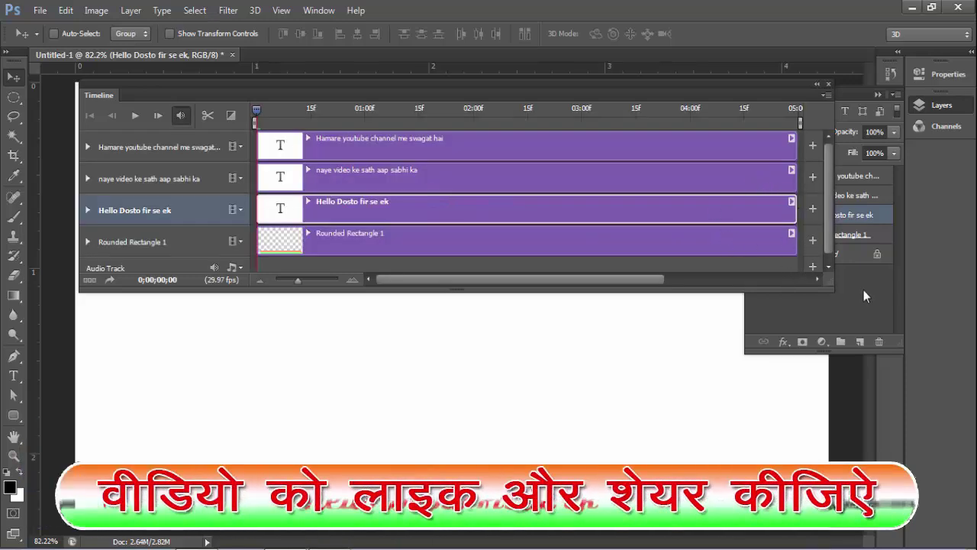
# Step: Enlarge the timeline, collapse the side panels, and expand the Hello Dosto track's properties
pyautogui.moveTo(833, 289)
pyautogui.mouseDown()
pyautogui.moveTo(855, 319)
pyautogui.moveTo(861, 304)
pyautogui.mouseUp()
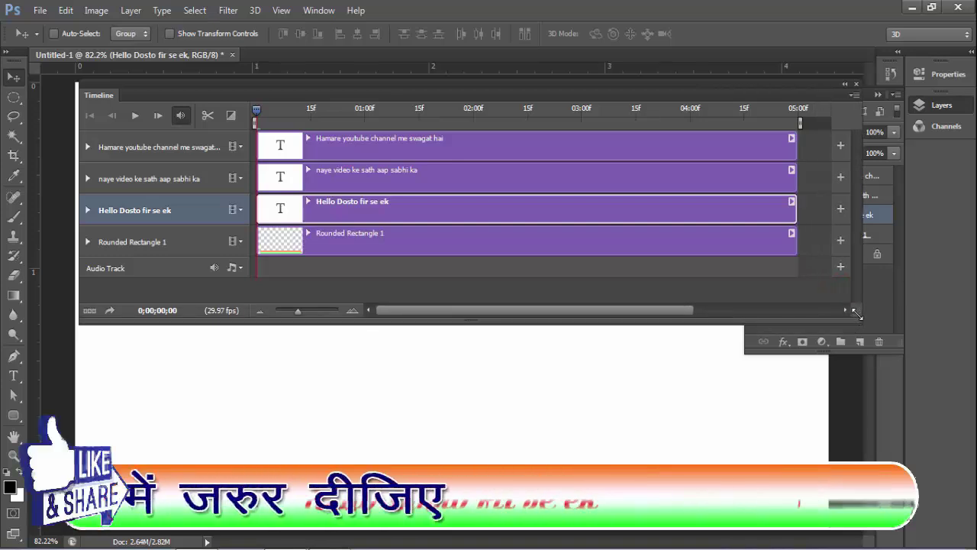
pyautogui.click(938, 77)
pyautogui.click(968, 51)
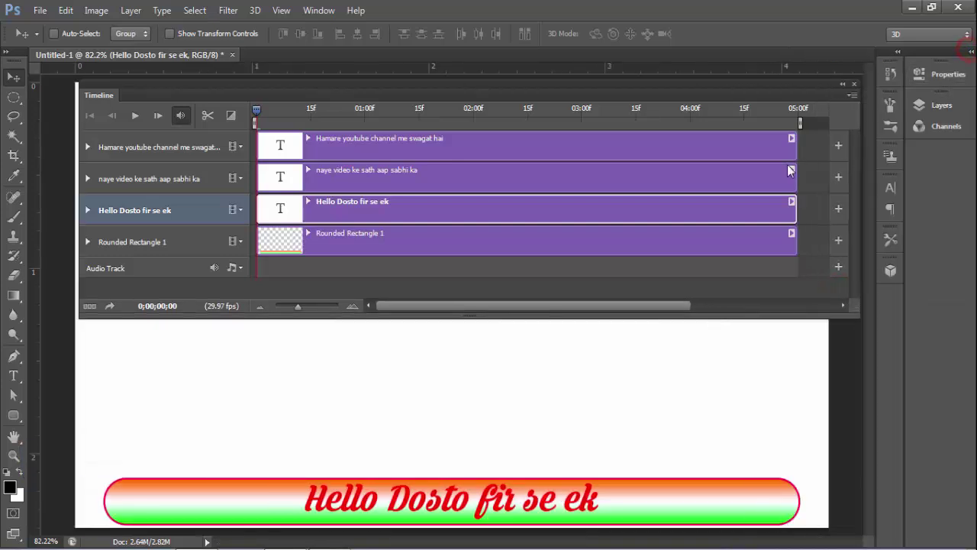
pyautogui.moveTo(640, 100); pyautogui.dragTo(634, 89)
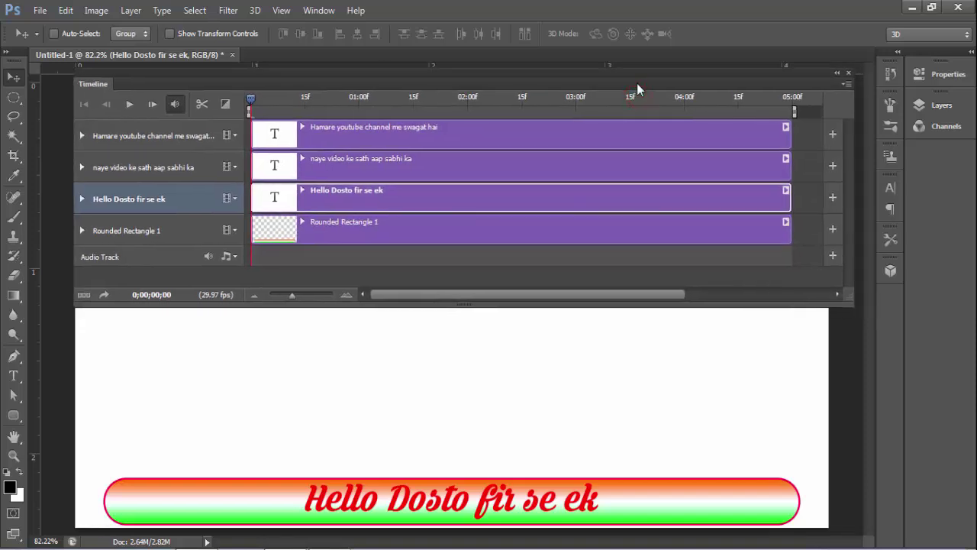
pyautogui.click(81, 198)
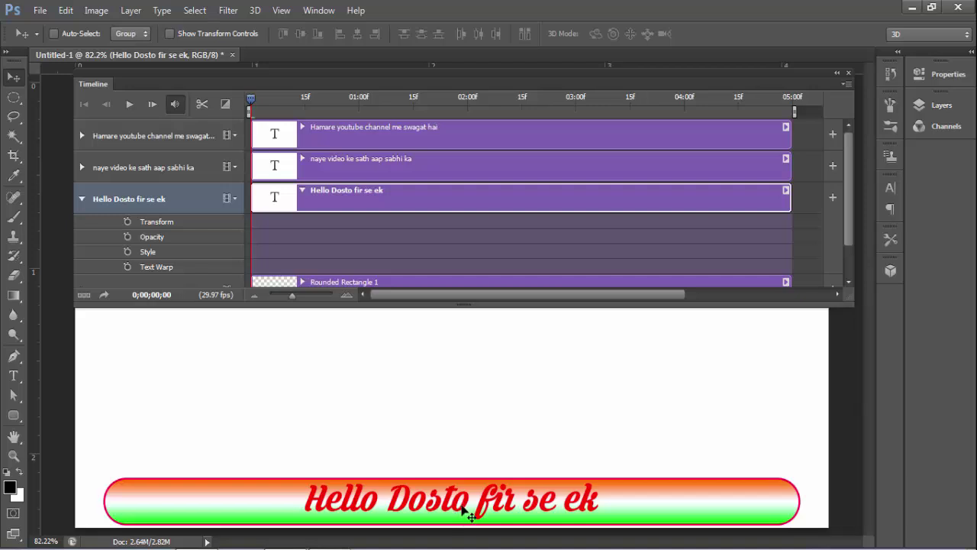
# Step: Keyframe Hello Dosto off-bar at 0f and back on the bar at 15f
pyautogui.moveTo(587, 505)
pyautogui.mouseDown()
pyautogui.moveTo(83, 513)
pyautogui.moveTo(92, 511)
pyautogui.mouseUp()
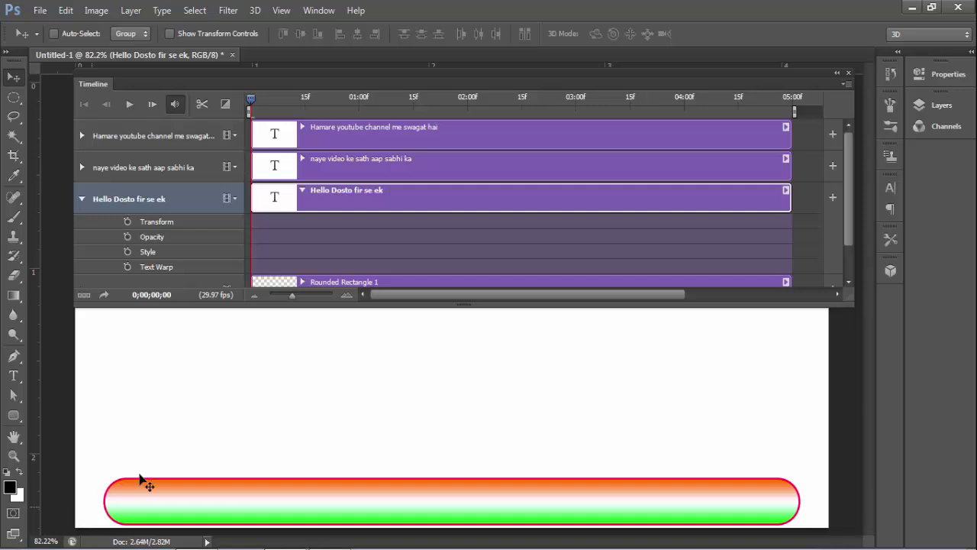
pyautogui.click(127, 222)
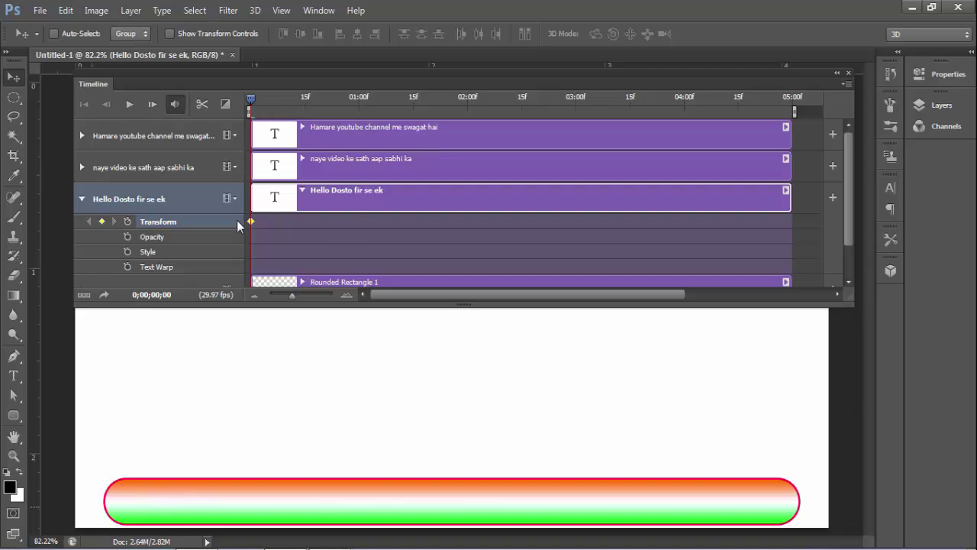
pyautogui.moveTo(251, 100); pyautogui.dragTo(304, 105)
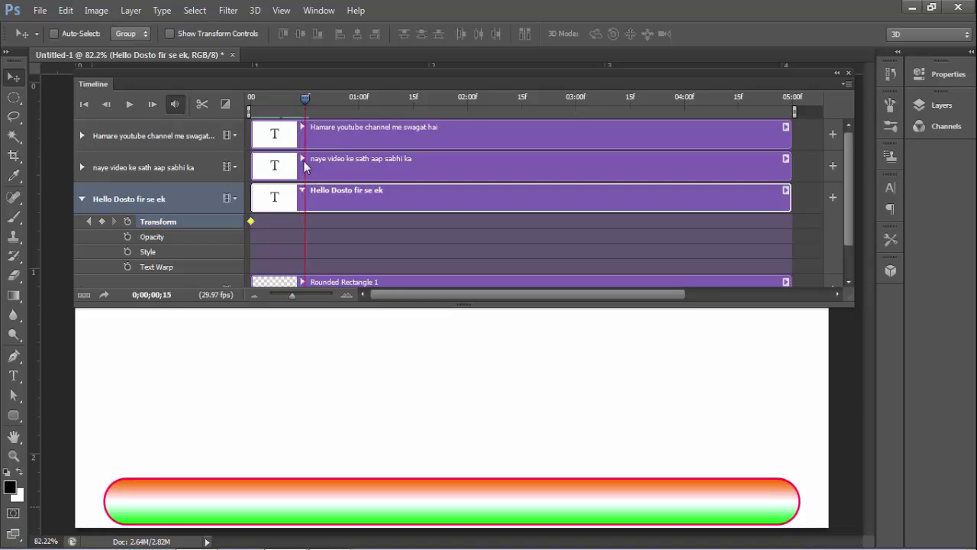
pyautogui.moveTo(303, 95); pyautogui.dragTo(305, 104)
pyautogui.moveTo(113, 514); pyautogui.dragTo(610, 507)
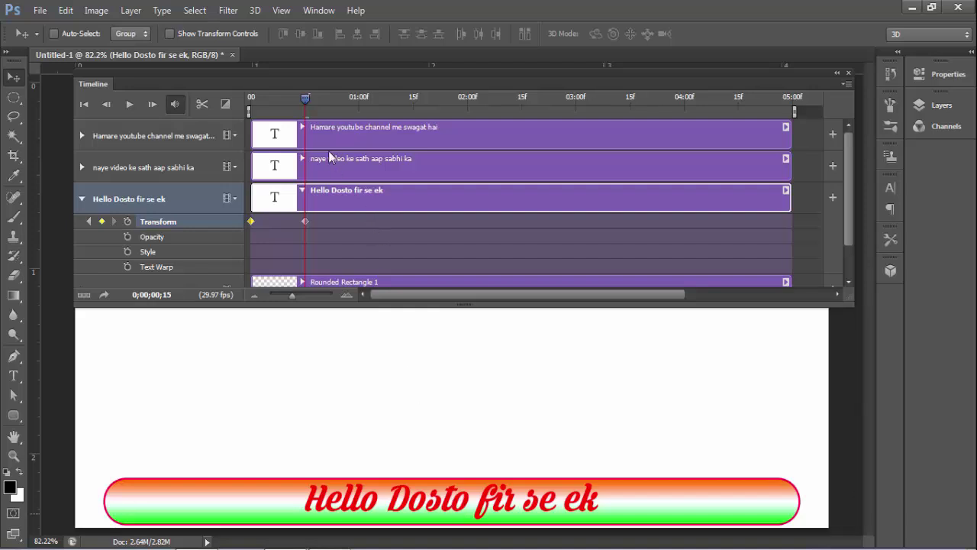
# Step: Add a hold keyframe at 02:00 and slide the text off left at 02:15
pyautogui.moveTo(306, 105); pyautogui.dragTo(472, 134)
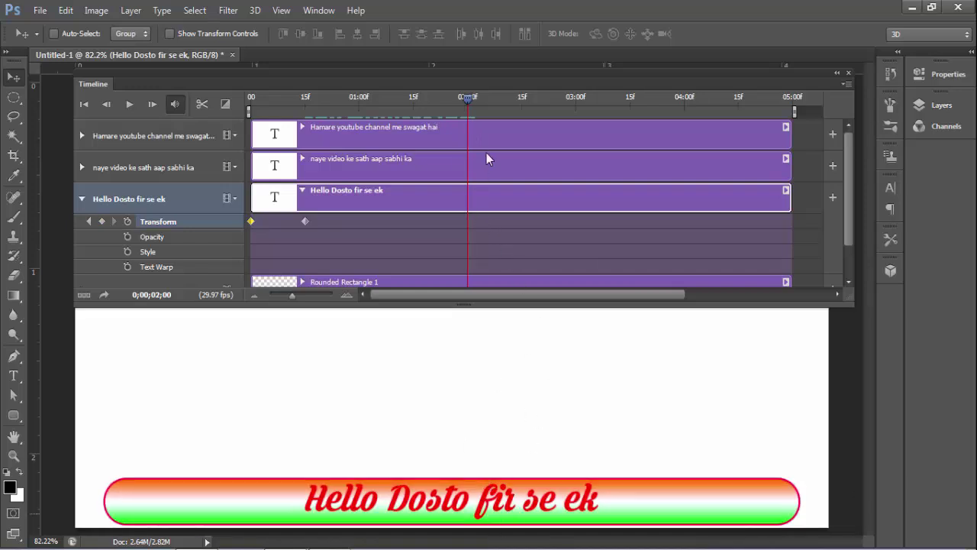
pyautogui.click(102, 221)
pyautogui.moveTo(464, 100); pyautogui.dragTo(521, 108)
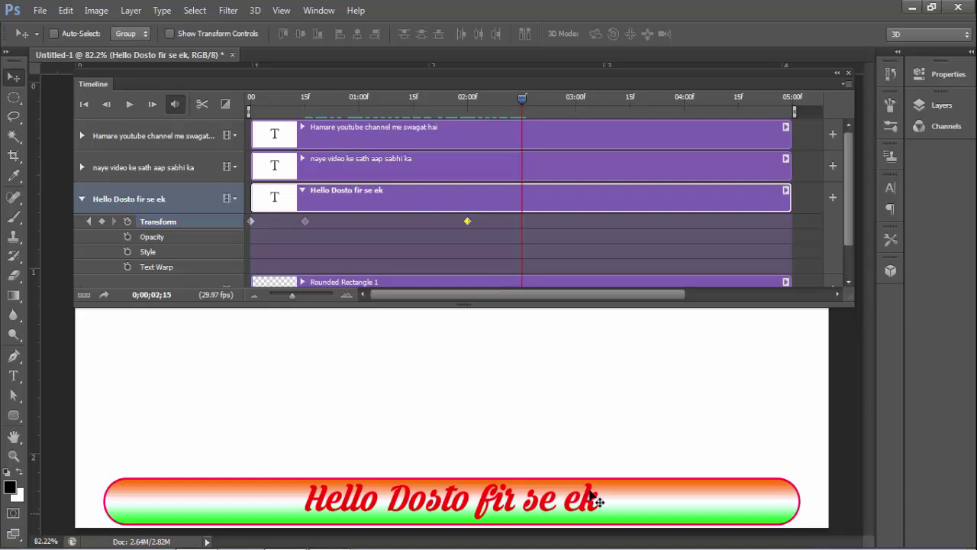
pyautogui.moveTo(591, 510)
pyautogui.mouseDown()
pyautogui.moveTo(507, 525)
pyautogui.moveTo(97, 510)
pyautogui.mouseUp()
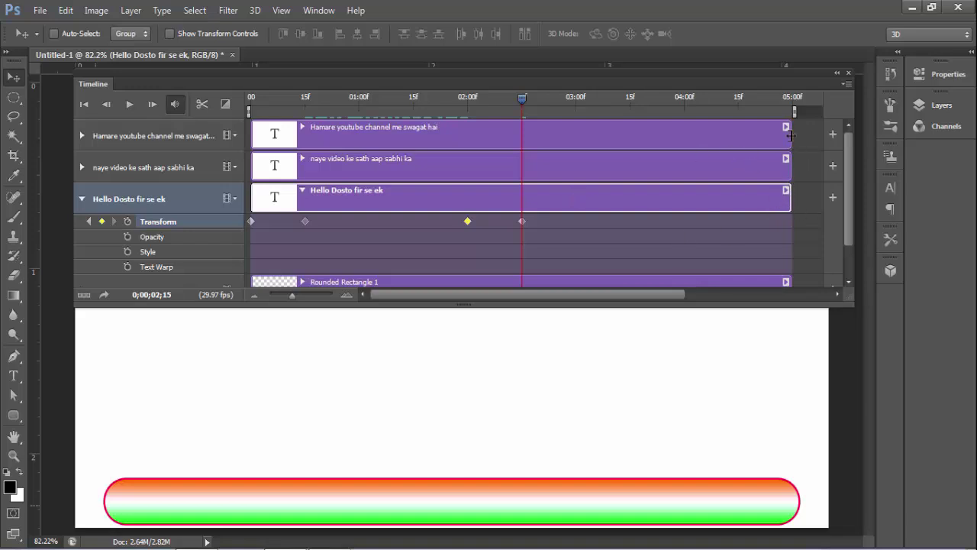
# Step: Trim the Hamare youtube, naye video and Hello Dosto clips to end at 02:15, collapsing the Hello Dosto track
pyautogui.moveTo(790, 136); pyautogui.dragTo(524, 159)
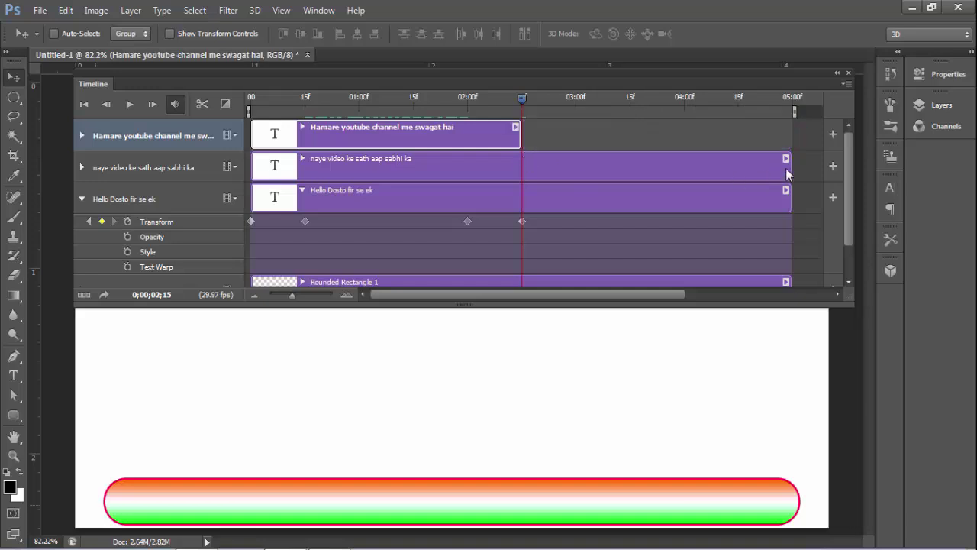
pyautogui.moveTo(790, 169); pyautogui.dragTo(522, 170)
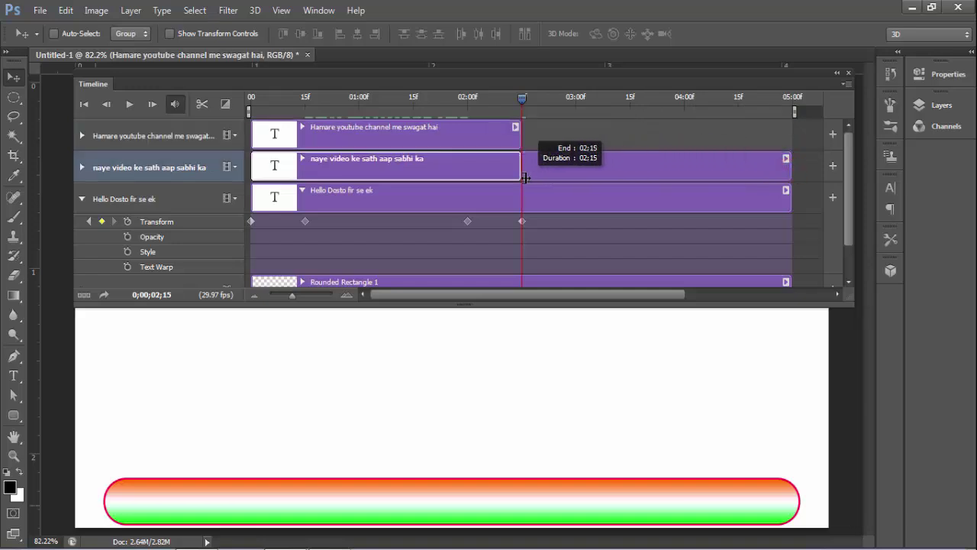
pyautogui.moveTo(789, 200); pyautogui.dragTo(522, 200)
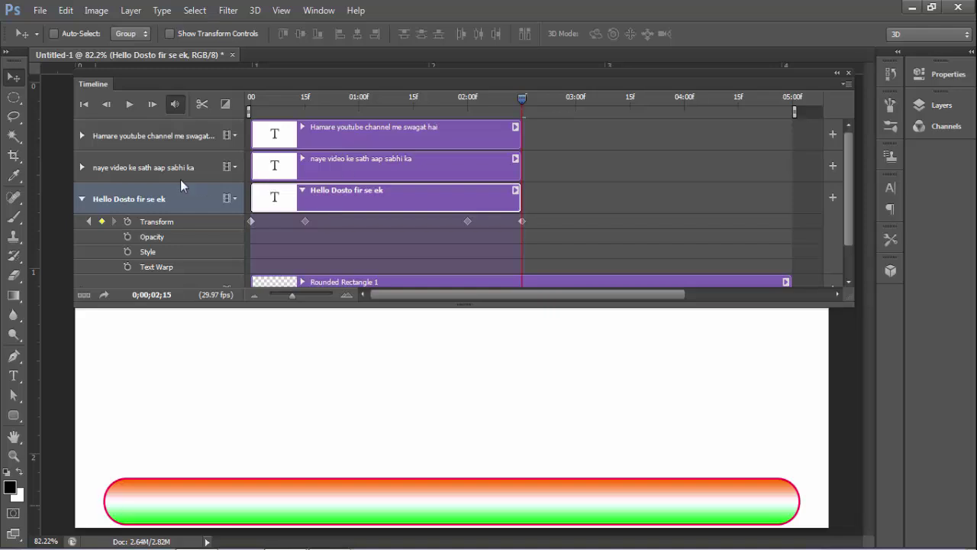
pyautogui.click(104, 168)
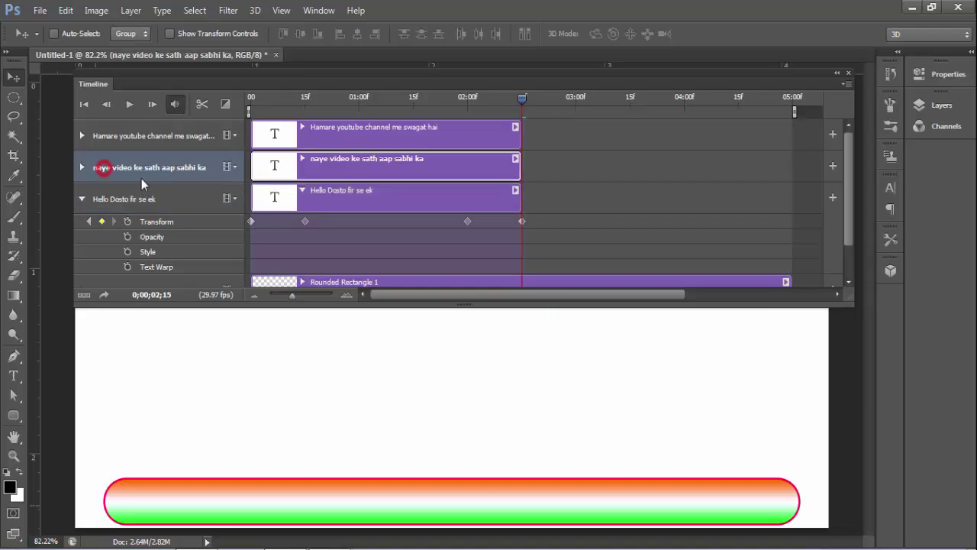
pyautogui.click(83, 198)
pyautogui.click(115, 167)
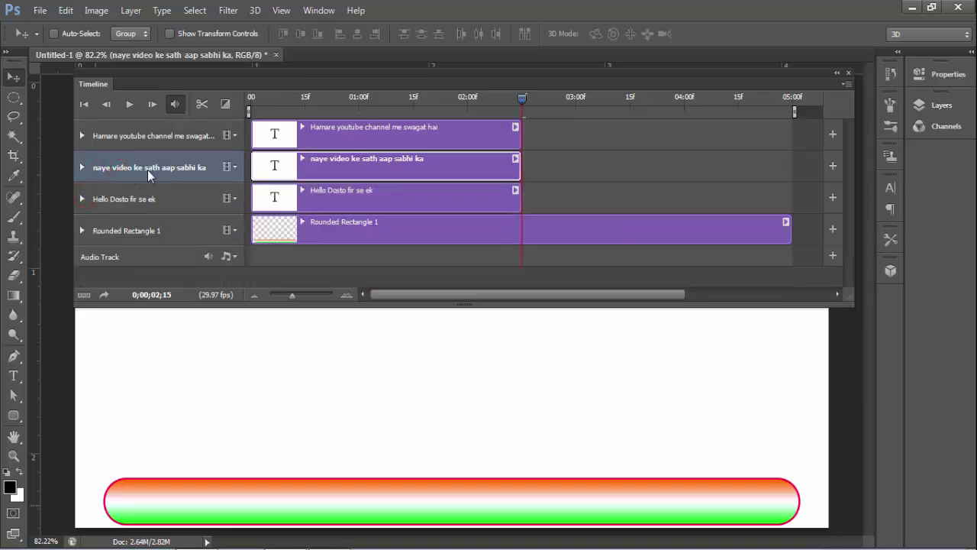
# Step: Shift the naye video clip to start at 02:15, make it visible, and place its text off-bar left
pyautogui.moveTo(271, 165); pyautogui.dragTo(542, 165)
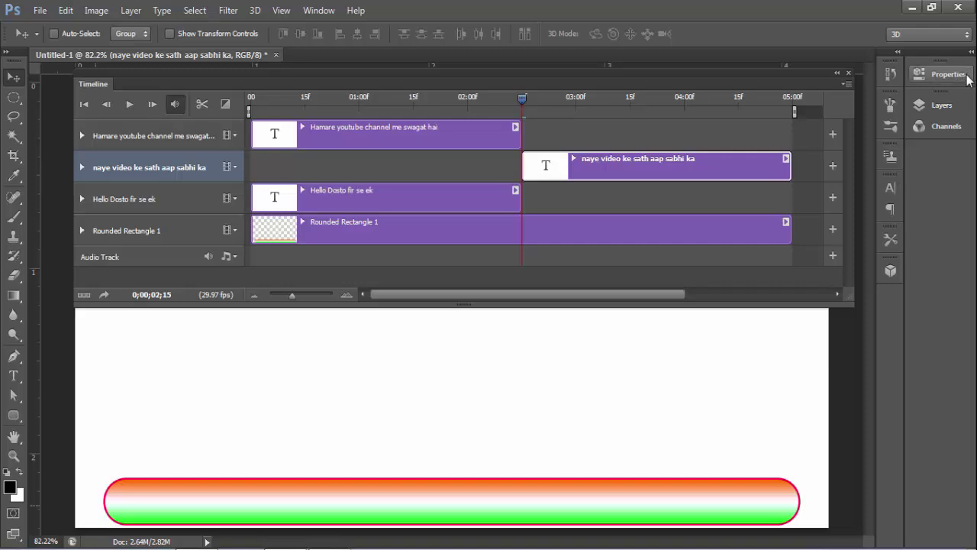
pyautogui.click(937, 110)
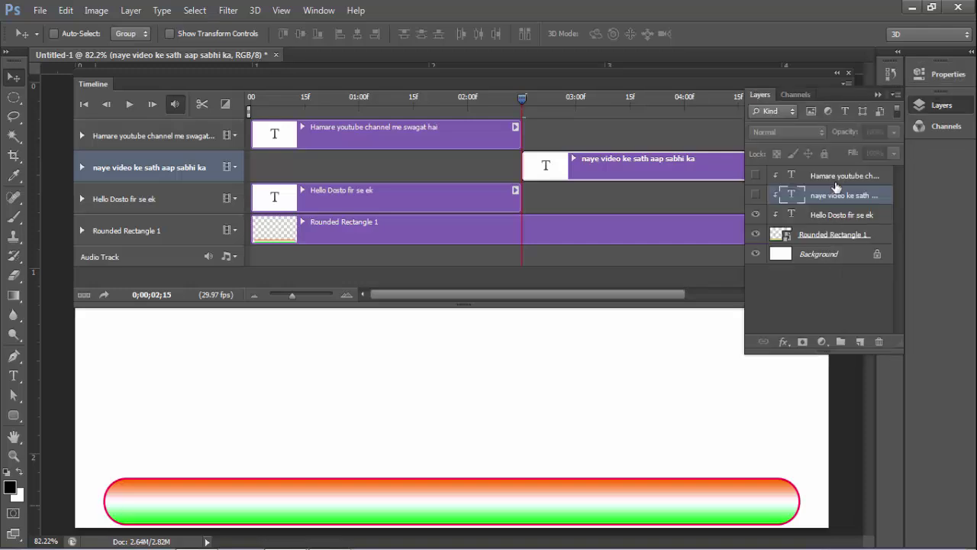
pyautogui.click(757, 195)
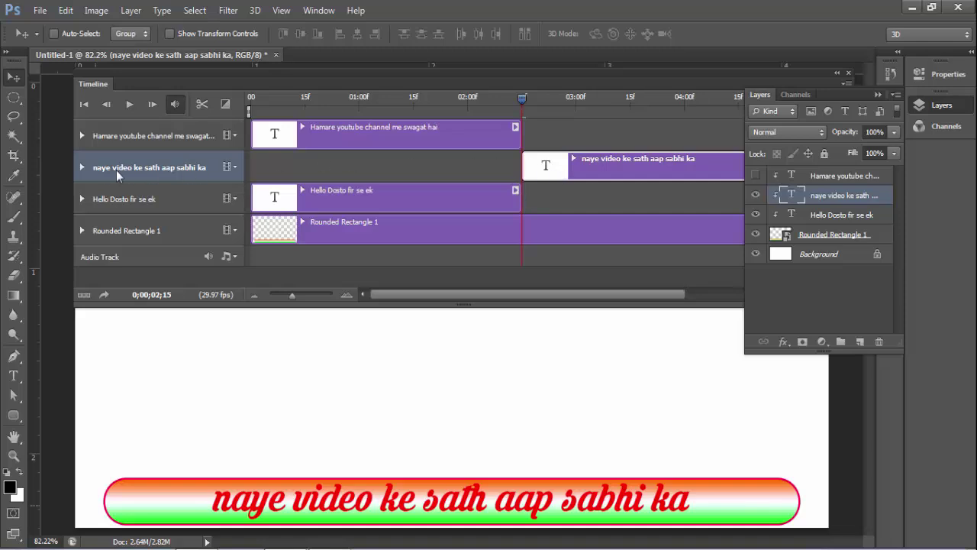
pyautogui.click(82, 167)
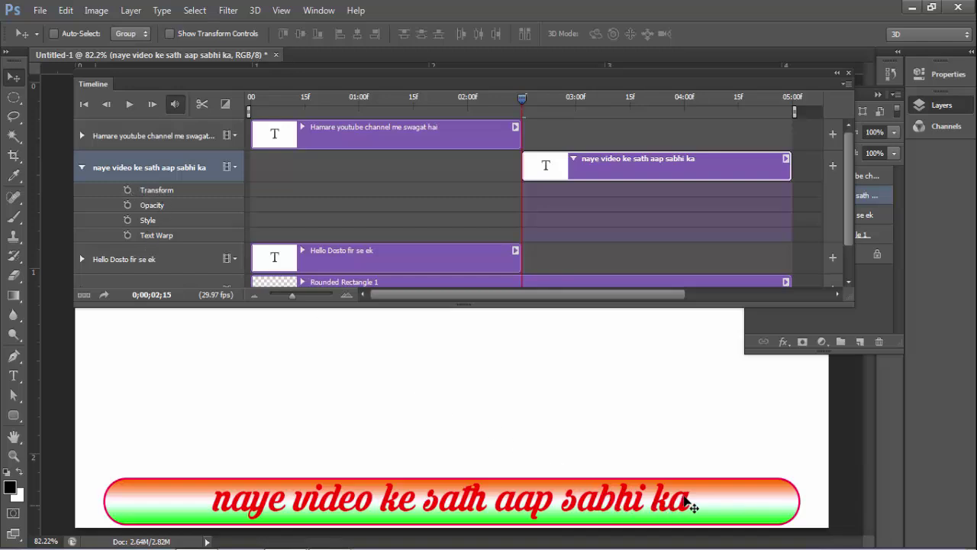
pyautogui.moveTo(691, 505)
pyautogui.mouseDown()
pyautogui.moveTo(246, 496)
pyautogui.moveTo(100, 505)
pyautogui.mouseUp()
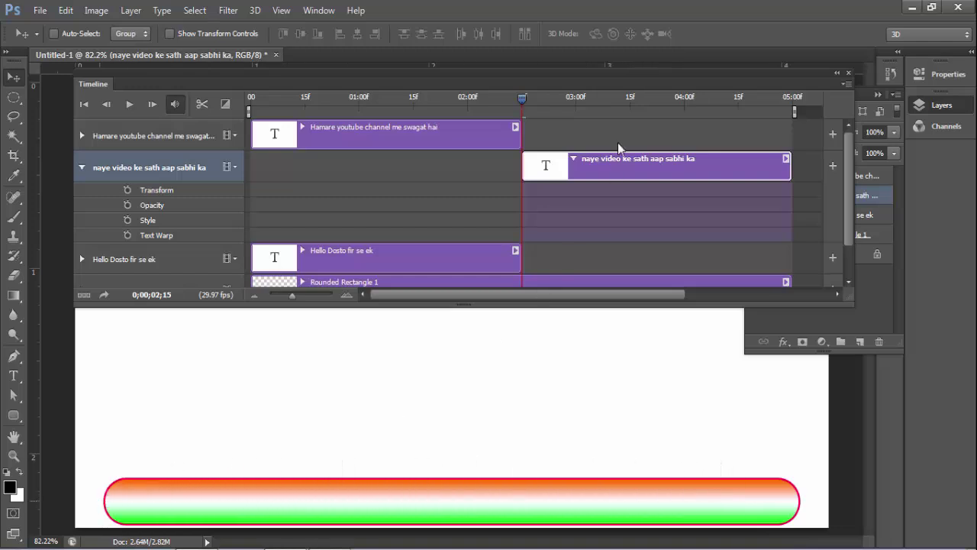
# Step: Start naye video keyframes at 02:15 off-bar and bring the text onto the bar at 03:00
pyautogui.click(127, 190)
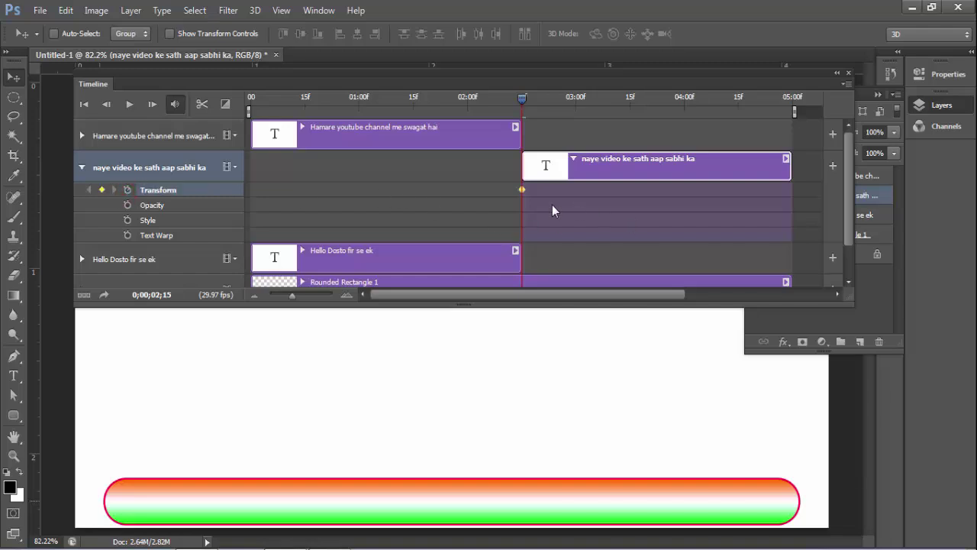
pyautogui.moveTo(523, 97); pyautogui.dragTo(577, 104)
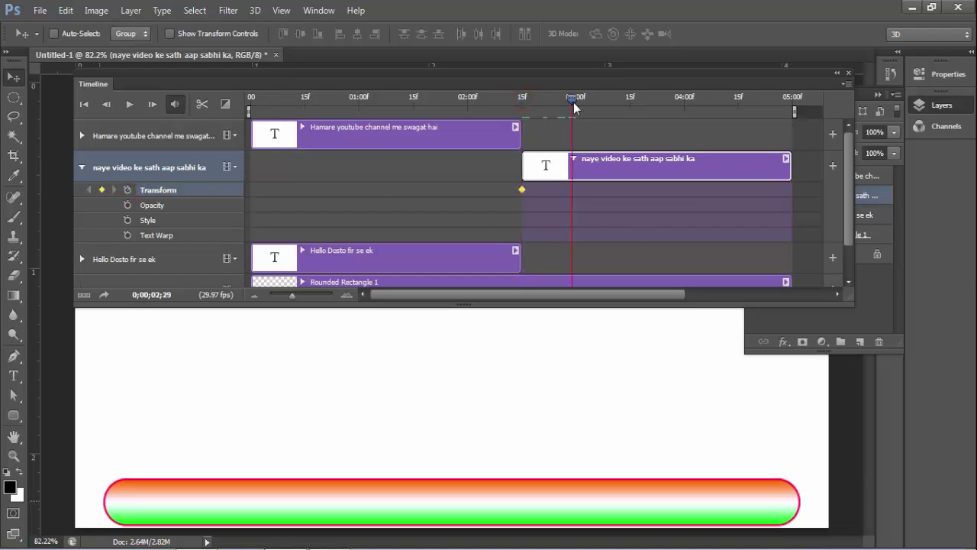
pyautogui.moveTo(148, 506)
pyautogui.mouseDown()
pyautogui.moveTo(556, 514)
pyautogui.moveTo(653, 487)
pyautogui.mouseUp()
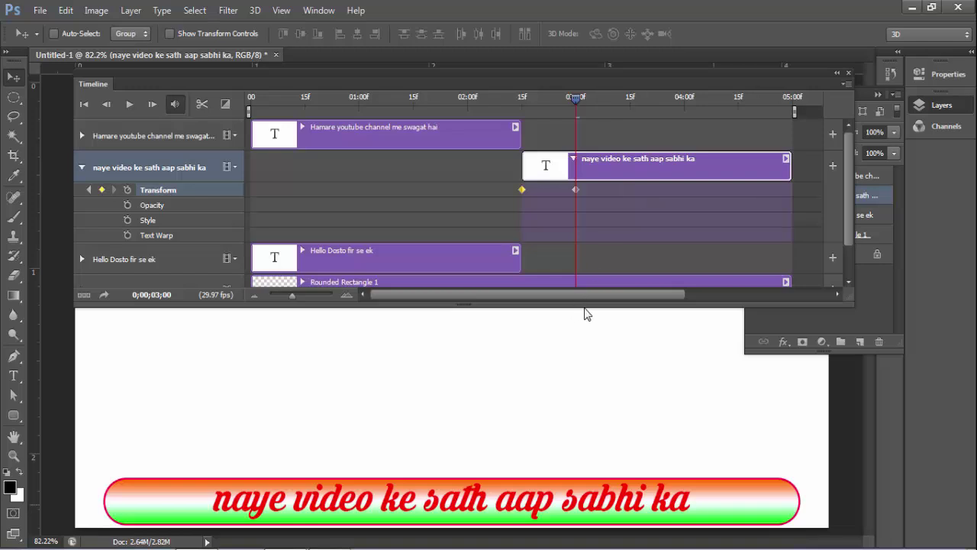
pyautogui.moveTo(582, 296); pyautogui.dragTo(611, 296)
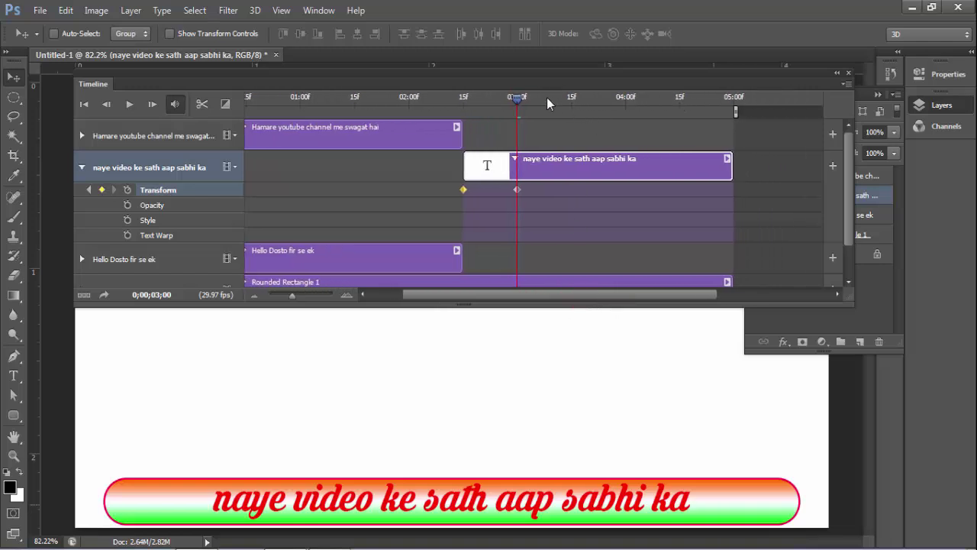
# Step: Hold the naye video text at 04:15, slide it off left by 04:29, and collapse the track
pyautogui.moveTo(519, 98); pyautogui.dragTo(679, 121)
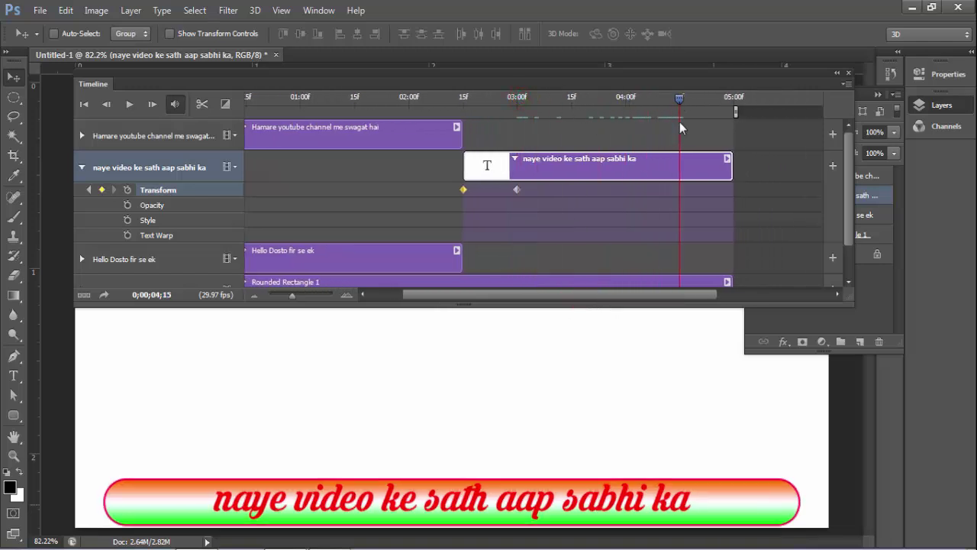
pyautogui.click(101, 189)
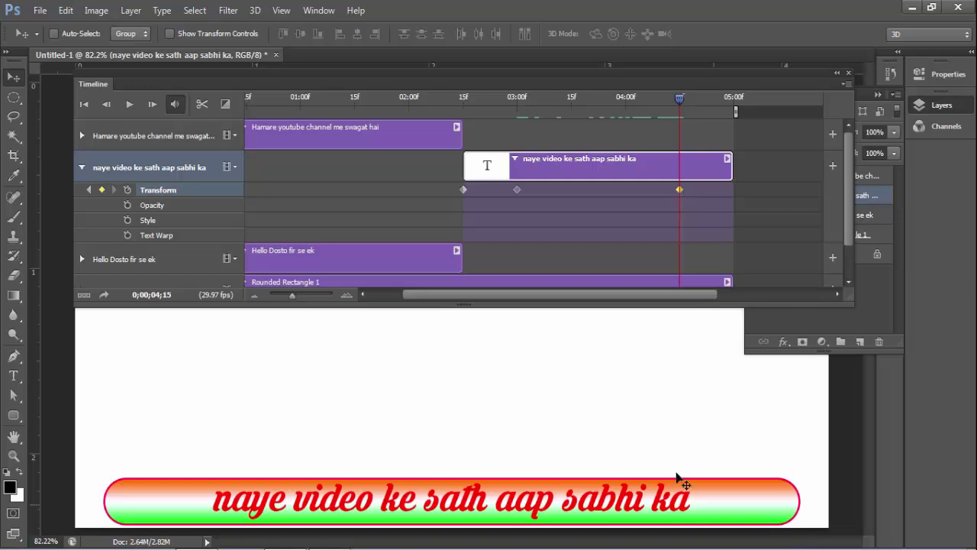
pyautogui.moveTo(677, 475); pyautogui.dragTo(106, 513)
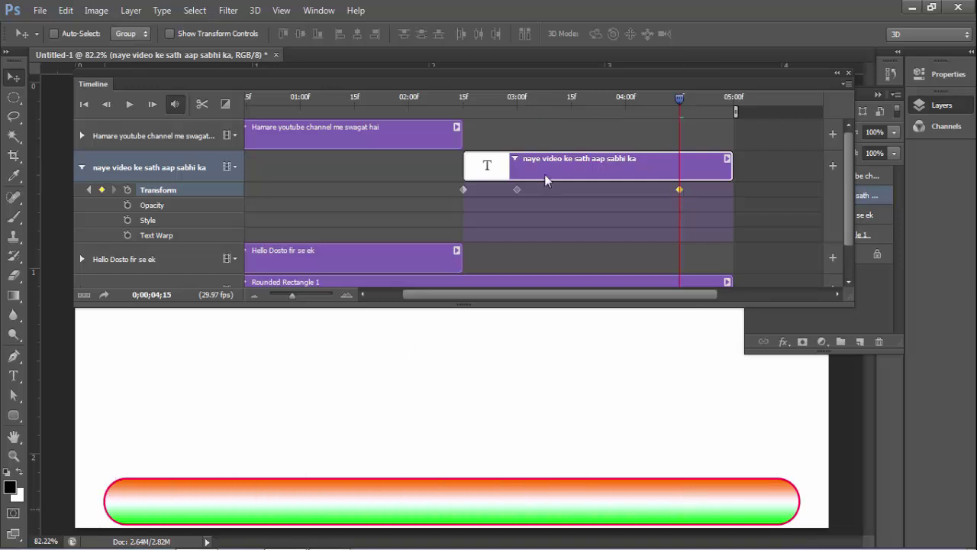
pyautogui.click(680, 97)
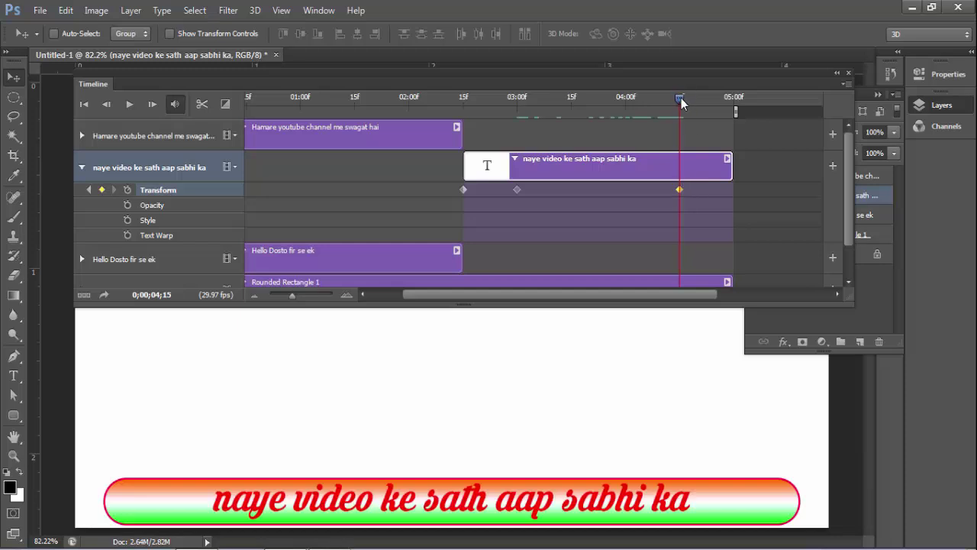
pyautogui.moveTo(681, 98); pyautogui.dragTo(732, 101)
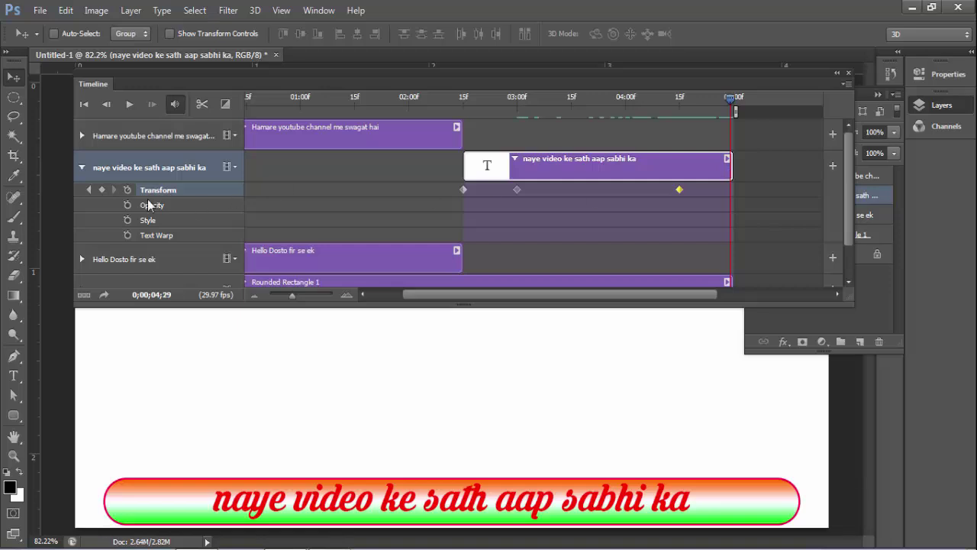
pyautogui.moveTo(685, 519); pyautogui.dragTo(99, 508)
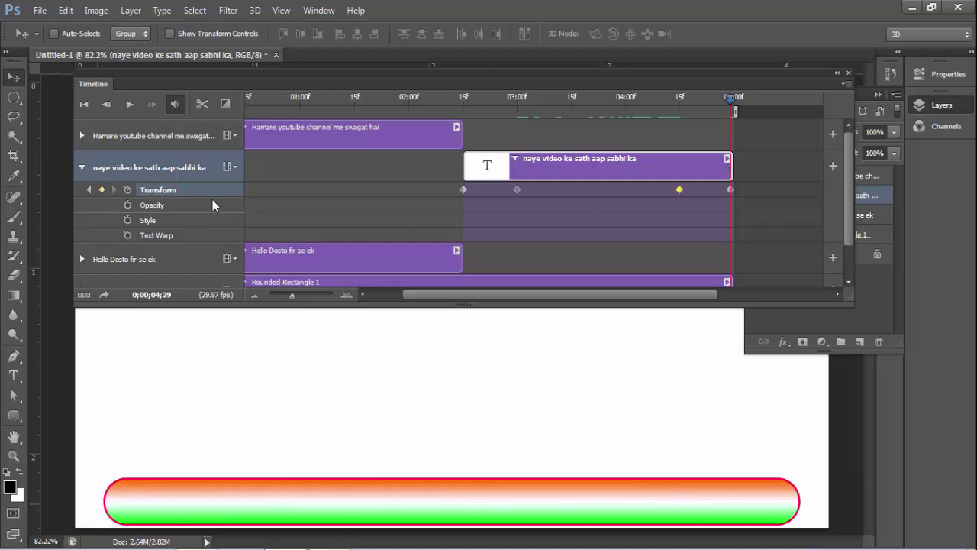
pyautogui.click(82, 167)
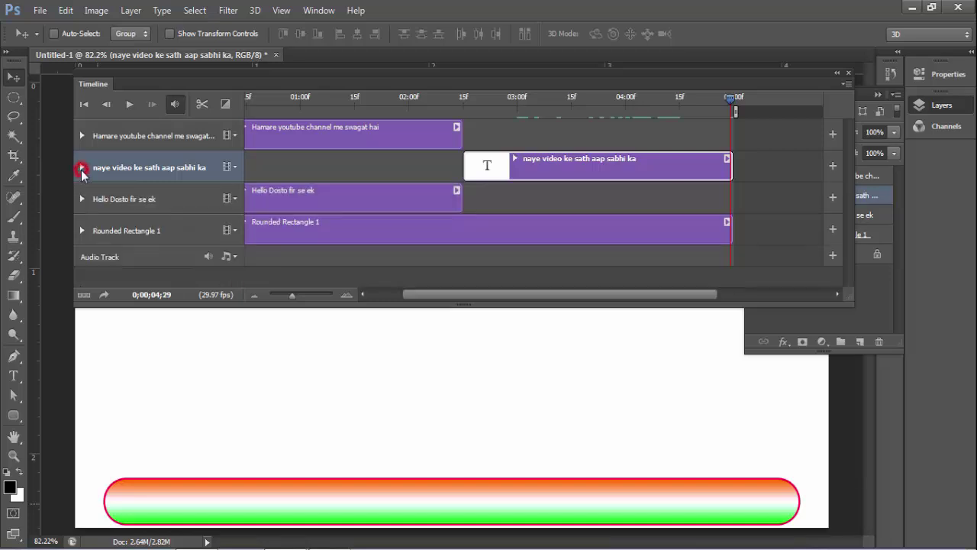
# Step: Start the Hamare youtube clip at 05:00 and extend the Rounded Rectangle 1 clip to match its end
pyautogui.click(382, 132)
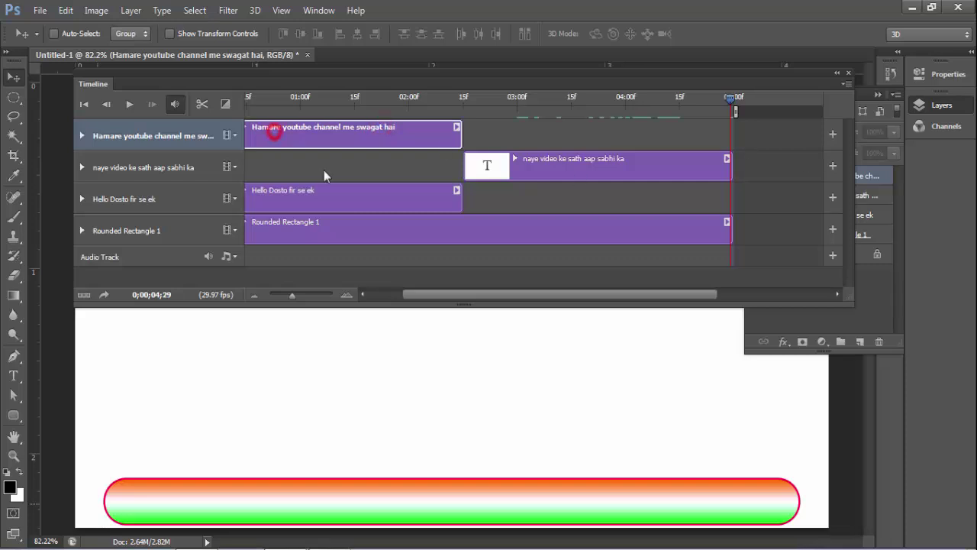
pyautogui.moveTo(273, 131); pyautogui.dragTo(760, 131)
pyautogui.moveTo(588, 295); pyautogui.dragTo(654, 308)
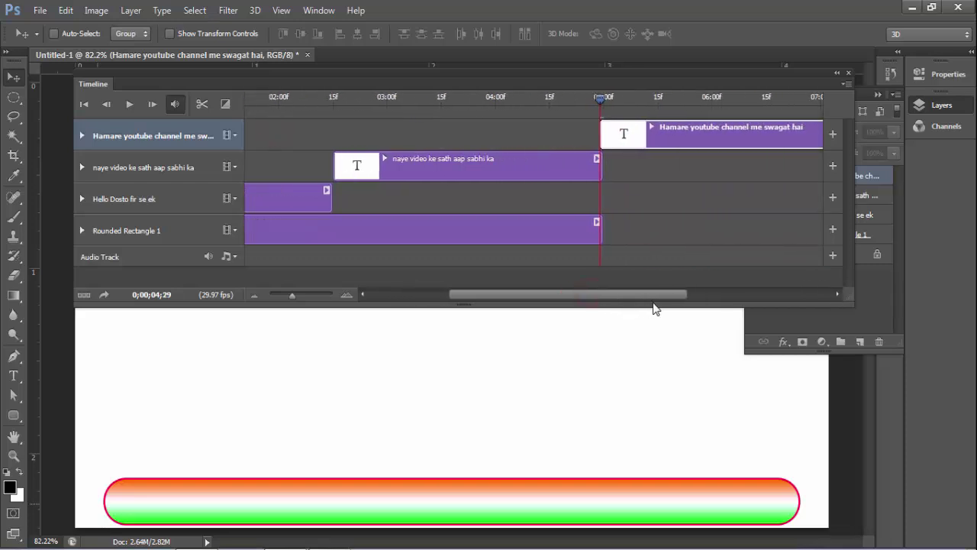
pyautogui.hscroll(2, 534, 254)
pyautogui.click(494, 229)
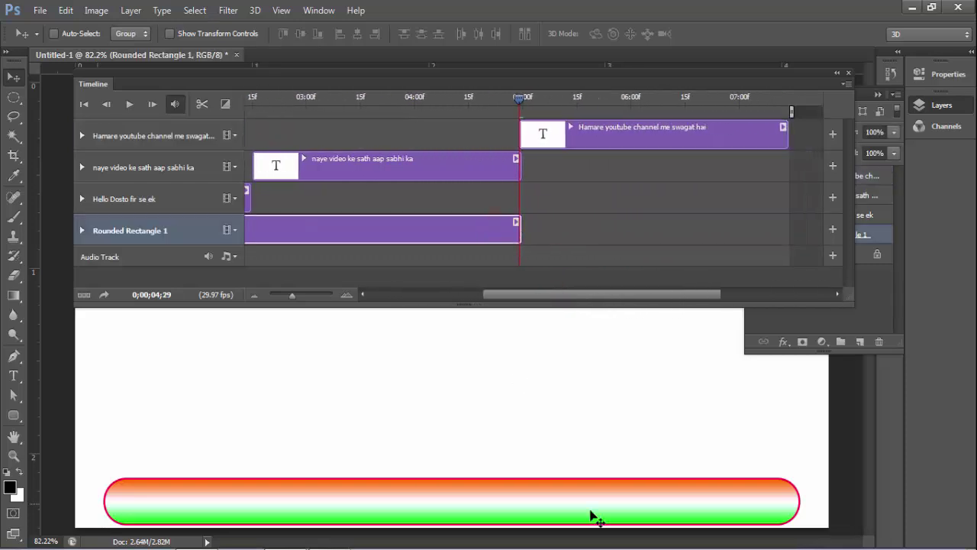
pyautogui.moveTo(522, 232); pyautogui.dragTo(788, 229)
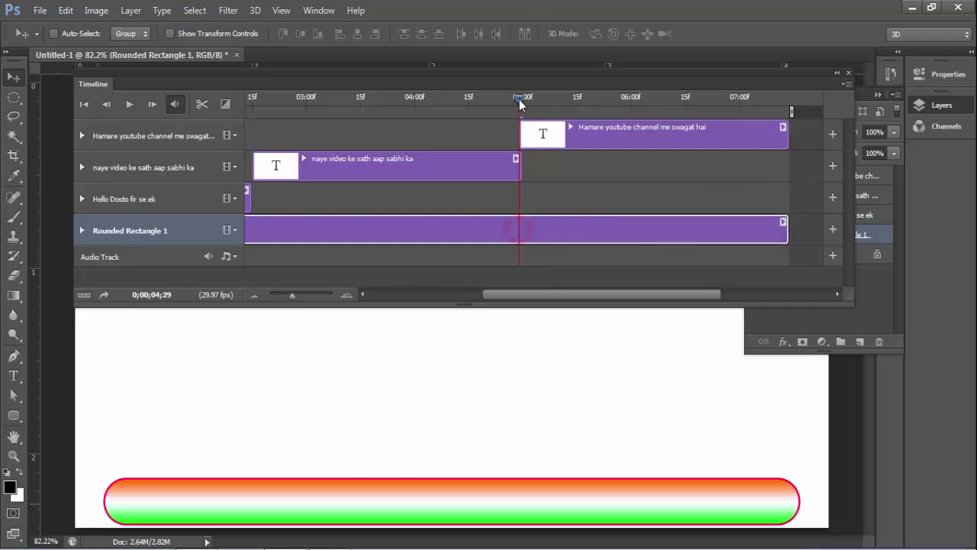
# Step: Keyframe the Hamare youtube text sliding onto the bar from 05:00 and exiting left by 07:13
pyautogui.click(82, 135)
pyautogui.click(755, 175)
pyautogui.moveTo(729, 503)
pyautogui.mouseDown()
pyautogui.moveTo(284, 504)
pyautogui.moveTo(729, 504)
pyautogui.mouseUp()
pyautogui.click(128, 158)
pyautogui.moveTo(519, 97); pyautogui.dragTo(576, 99)
pyautogui.moveTo(611, 500)
pyautogui.mouseDown()
pyautogui.moveTo(369, 498)
pyautogui.moveTo(744, 497)
pyautogui.mouseUp()
pyautogui.moveTo(580, 98); pyautogui.dragTo(787, 98)
pyautogui.click(102, 158)
pyautogui.moveTo(731, 500); pyautogui.dragTo(109, 496)
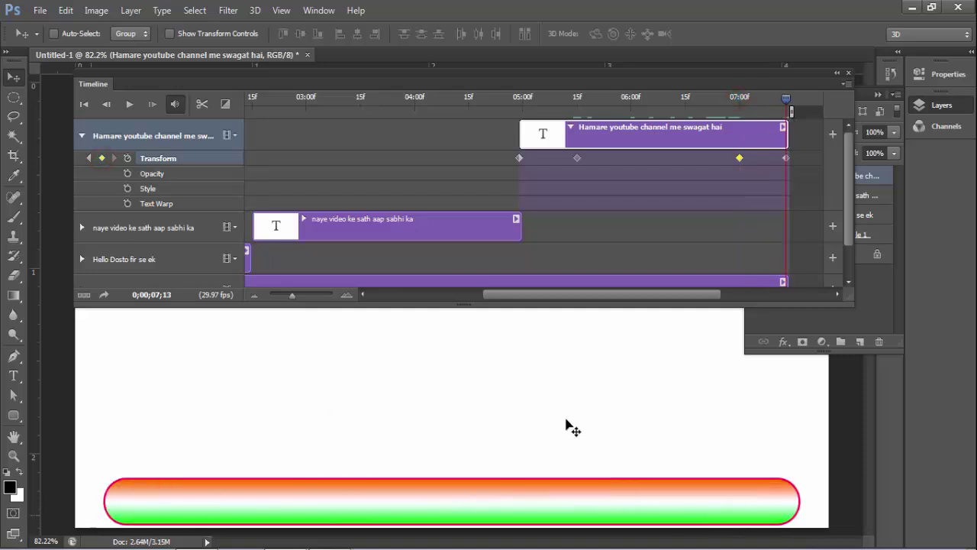
pyautogui.click(846, 86)
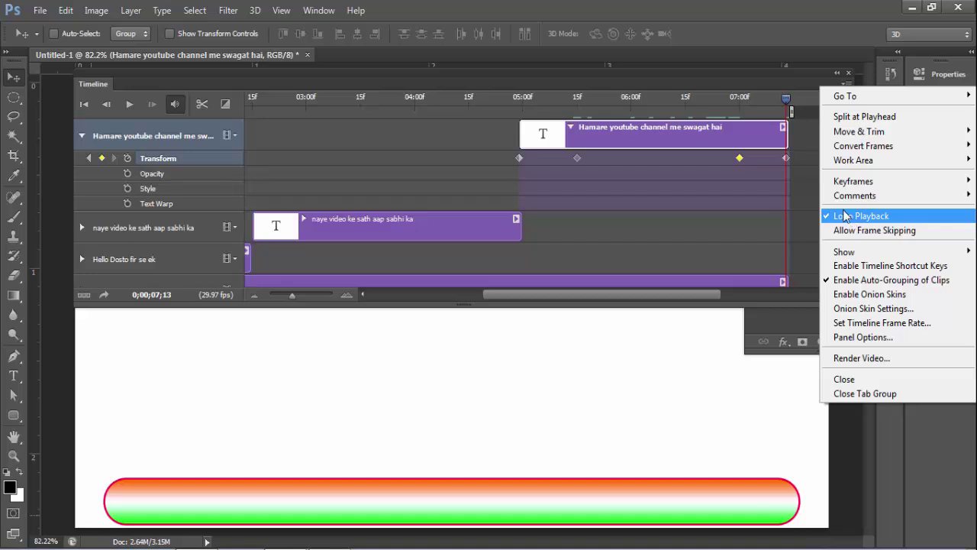
# Step: Play the animation preview, stop it, then close the Timeline and collapse the Layers panel
pyautogui.click(761, 100)
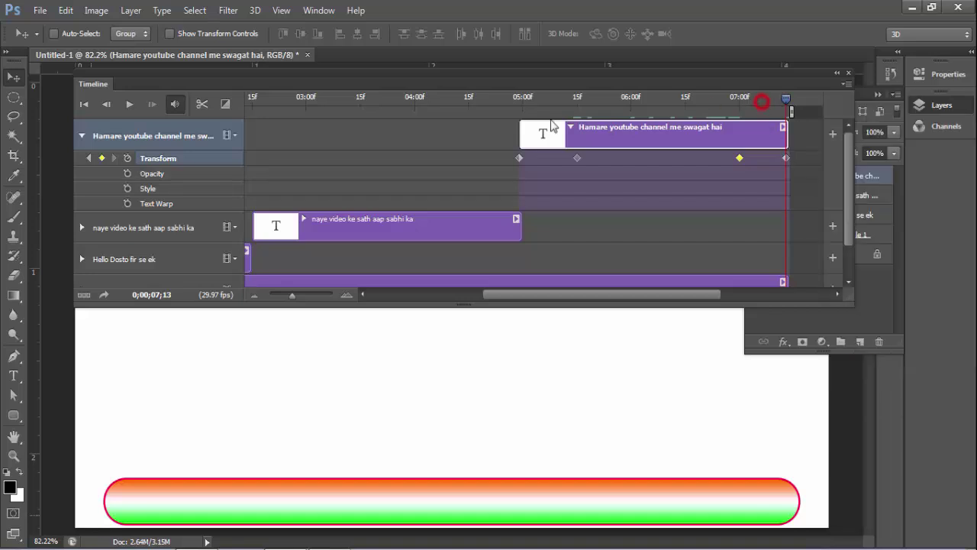
pyautogui.click(129, 107)
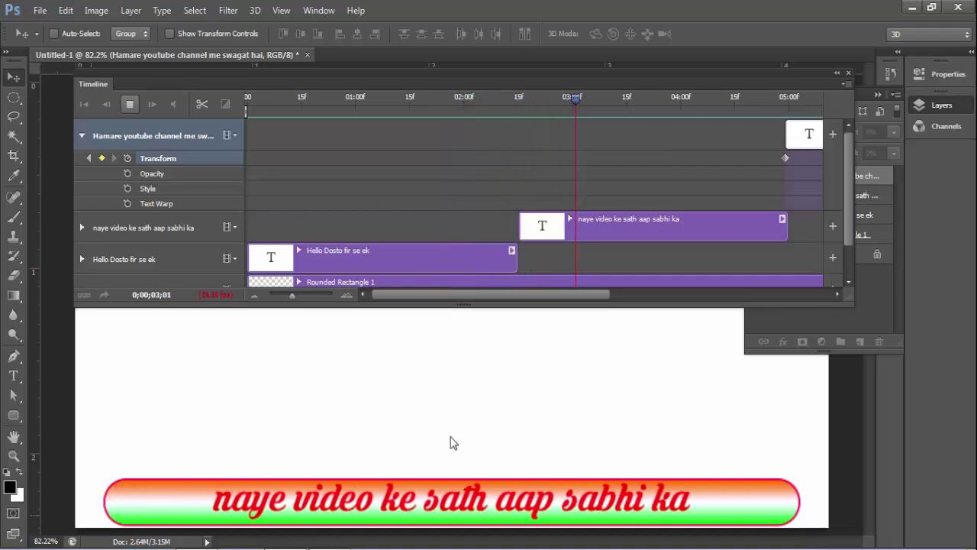
pyautogui.press('space')
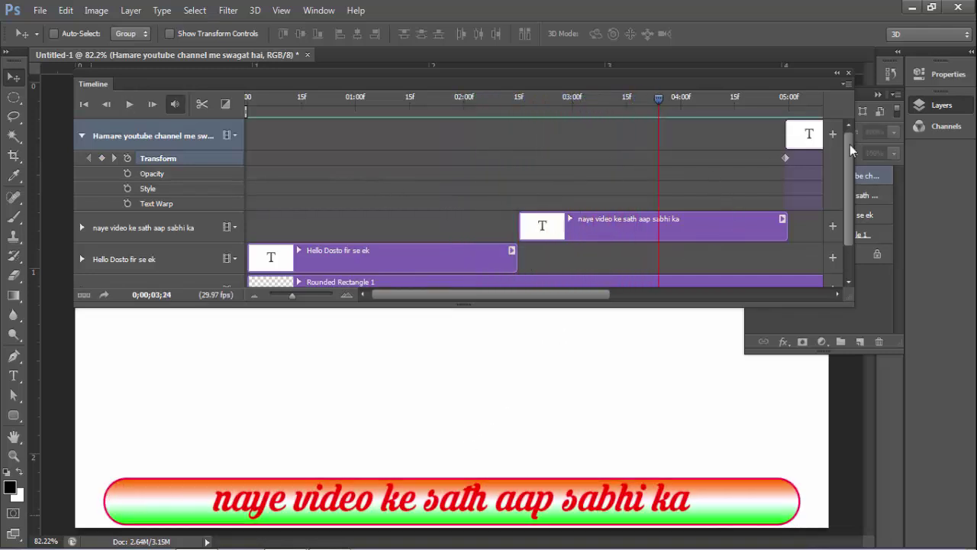
pyautogui.click(849, 74)
pyautogui.click(877, 94)
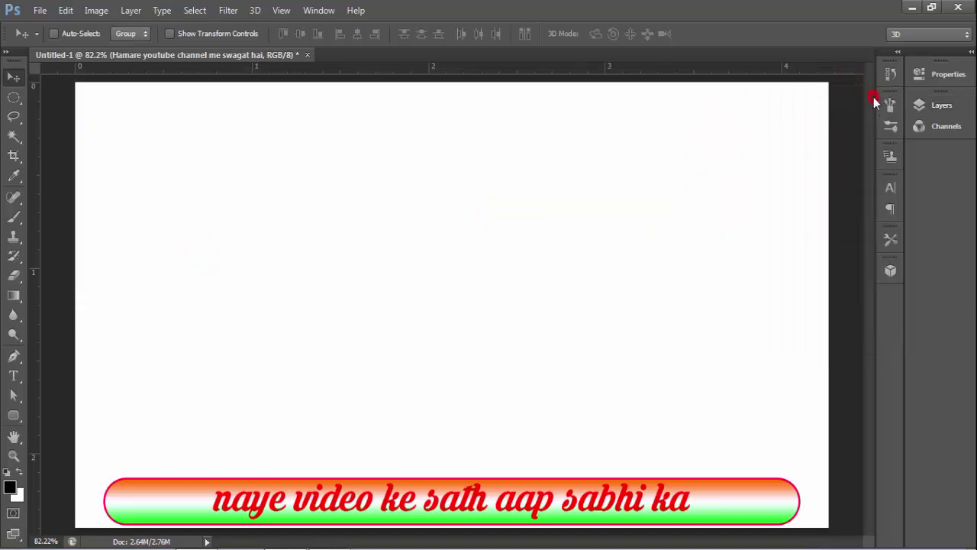
# Step: Convert the white Background into Layer 0 and hide it for a transparent canvas
pyautogui.click(550, 268)
pyautogui.rightClick(396, 239)
pyautogui.click(435, 249)
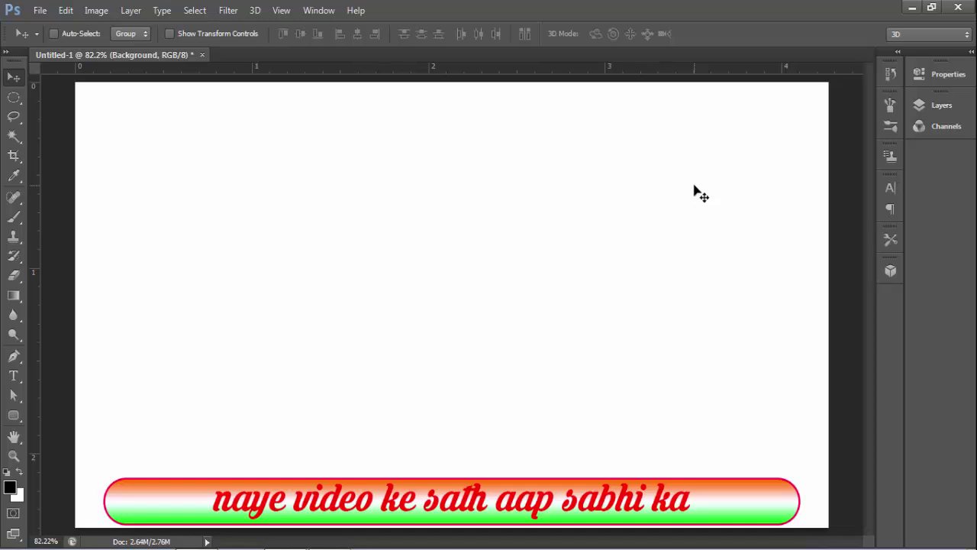
pyautogui.press('F7')
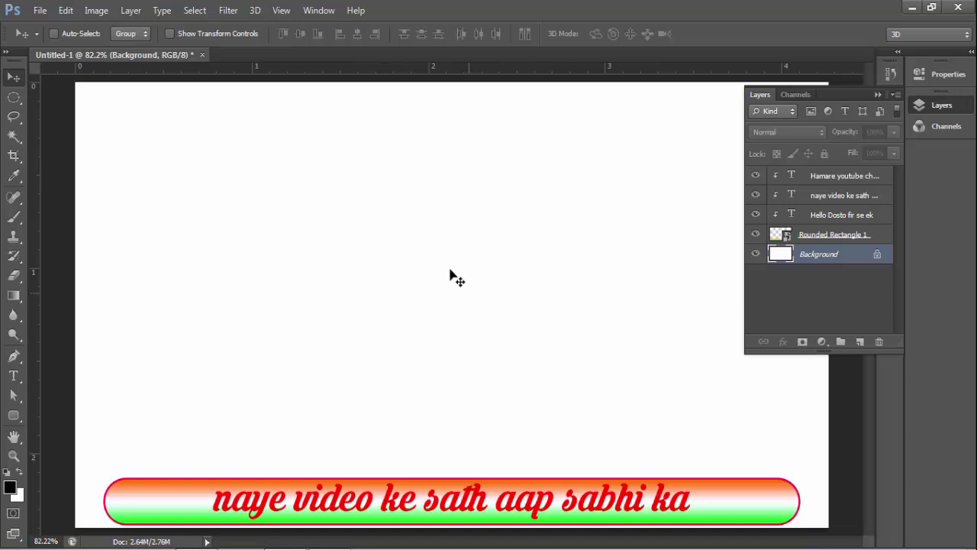
pyautogui.doubleClick(803, 259)
pyautogui.press('Return')
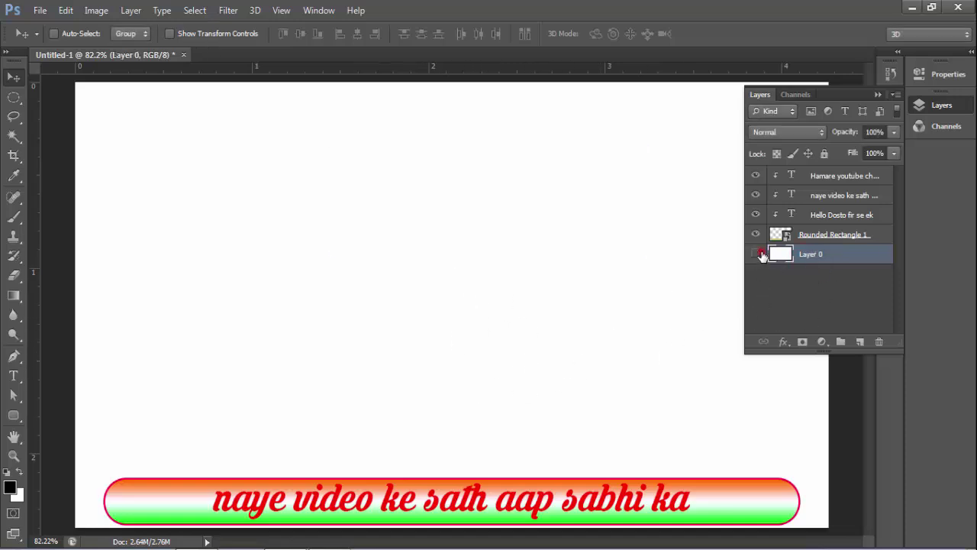
pyautogui.click(759, 254)
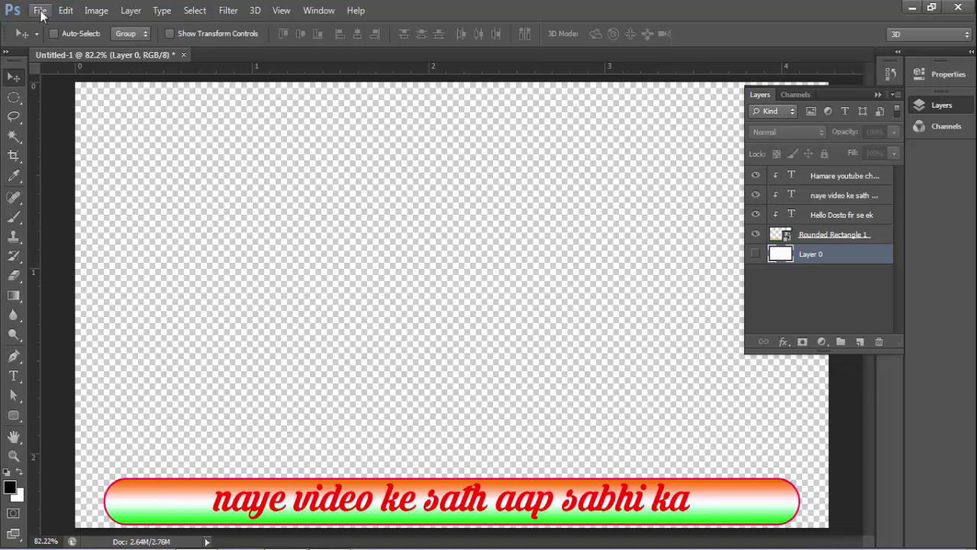
pyautogui.click(38, 9)
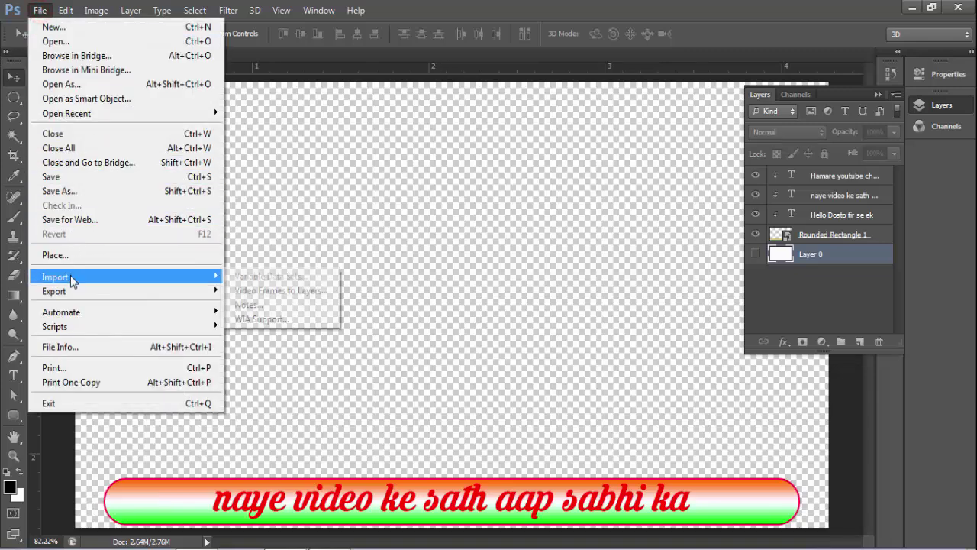
pyautogui.moveTo(92, 290)
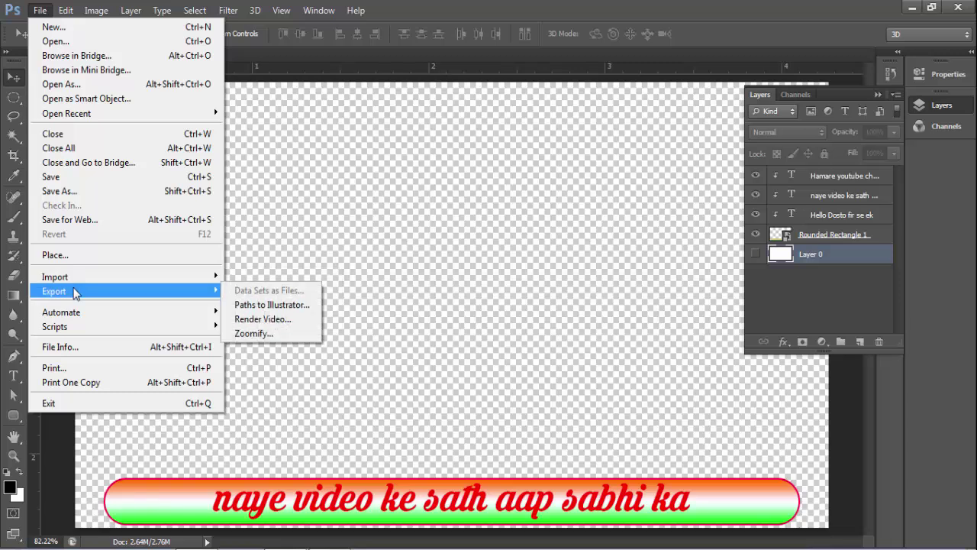
# Step: Render the timeline as an H.264 MP4 at 1280×720 named Untitled-1.mp4
pyautogui.click(277, 325)
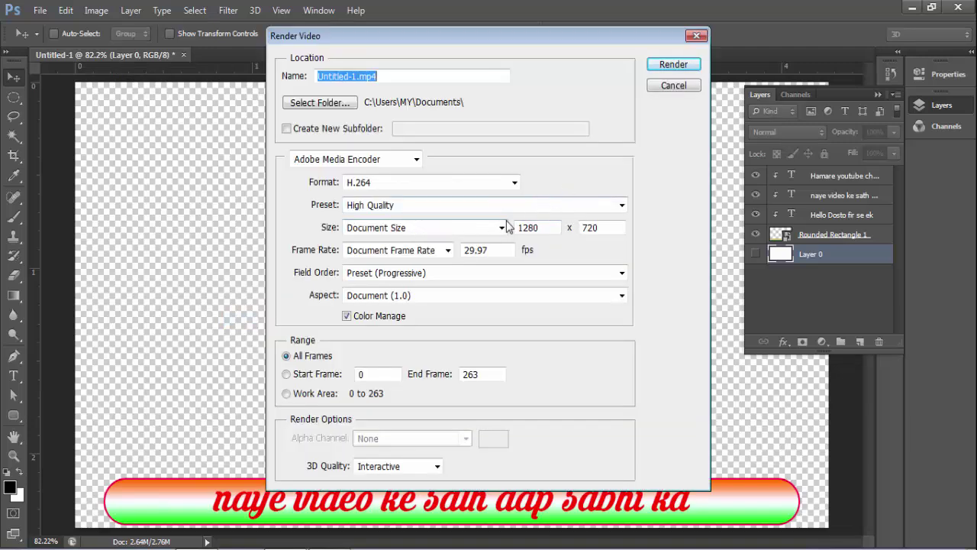
pyautogui.doubleClick(539, 227)
pyautogui.doubleClick(591, 226)
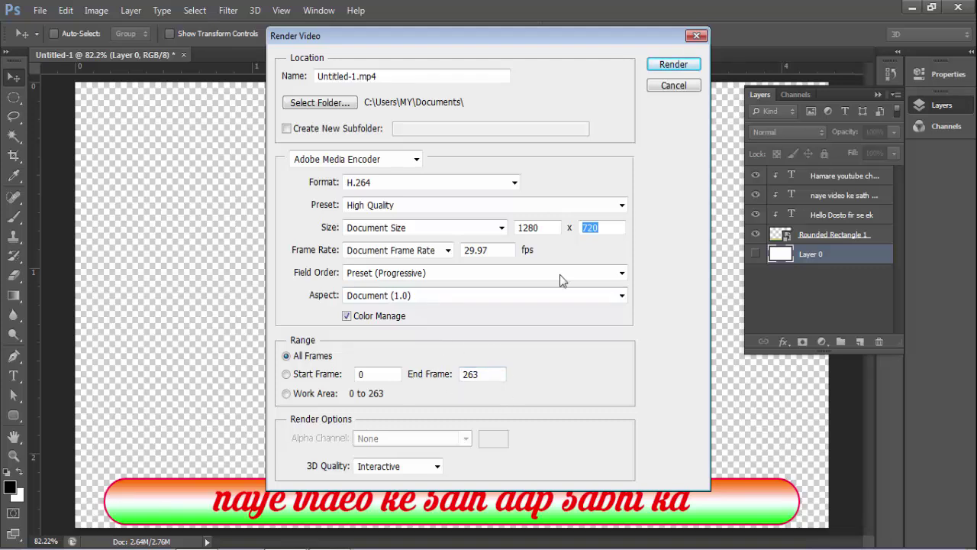
pyautogui.click(661, 67)
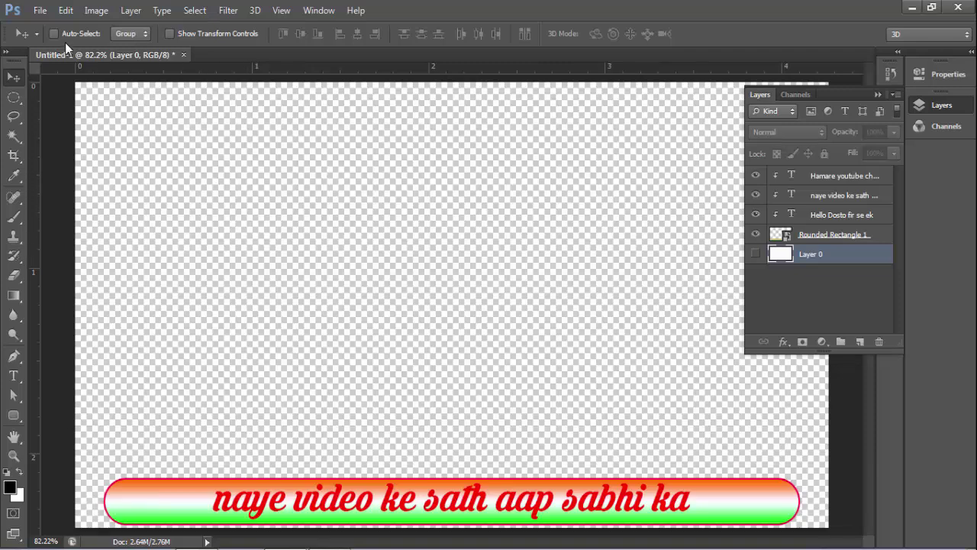
# Step: Reopen the Render Video dialog to recheck the Untitled-1.mp4 settings (H.264, 1280×720, frames 0–263)
pyautogui.click(39, 10)
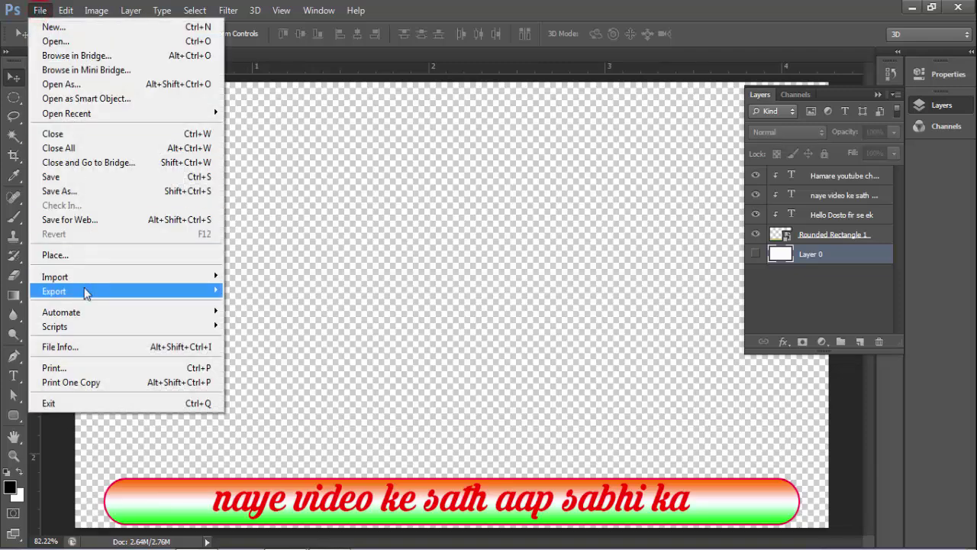
pyautogui.click(84, 291)
pyautogui.click(256, 321)
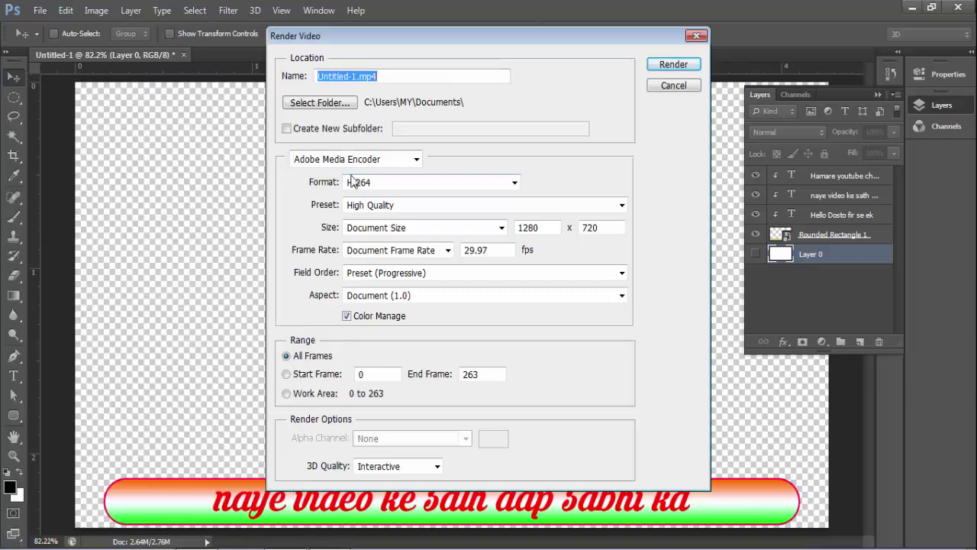
pyautogui.click(11, 544)
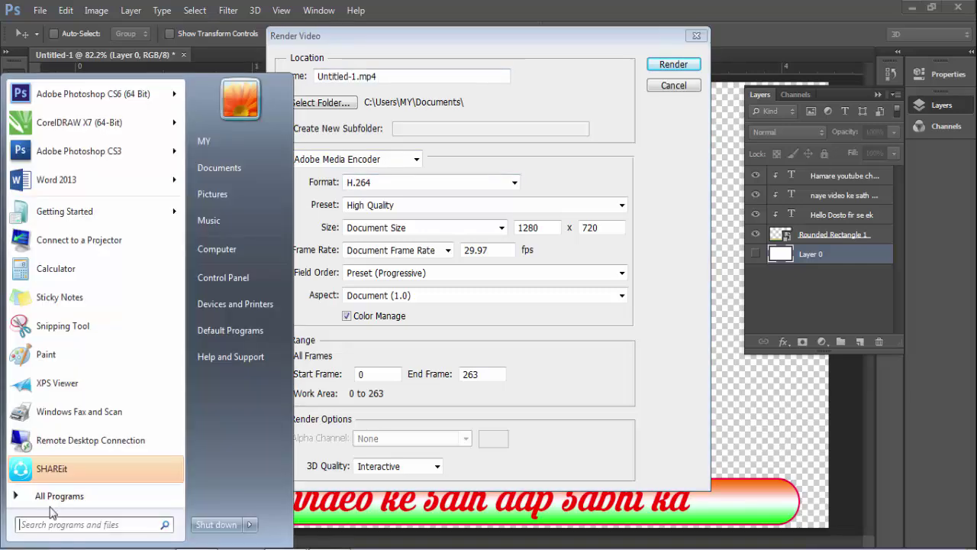
# Step: Play the rendered Untitled-1 MP4 from the Documents library to check the 8-second result
pyautogui.click(229, 168)
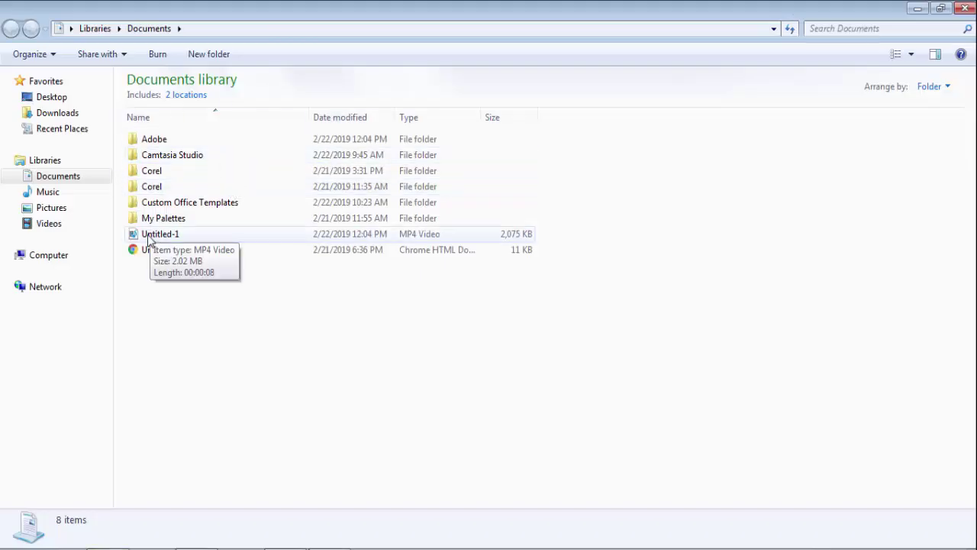
pyautogui.click(158, 237)
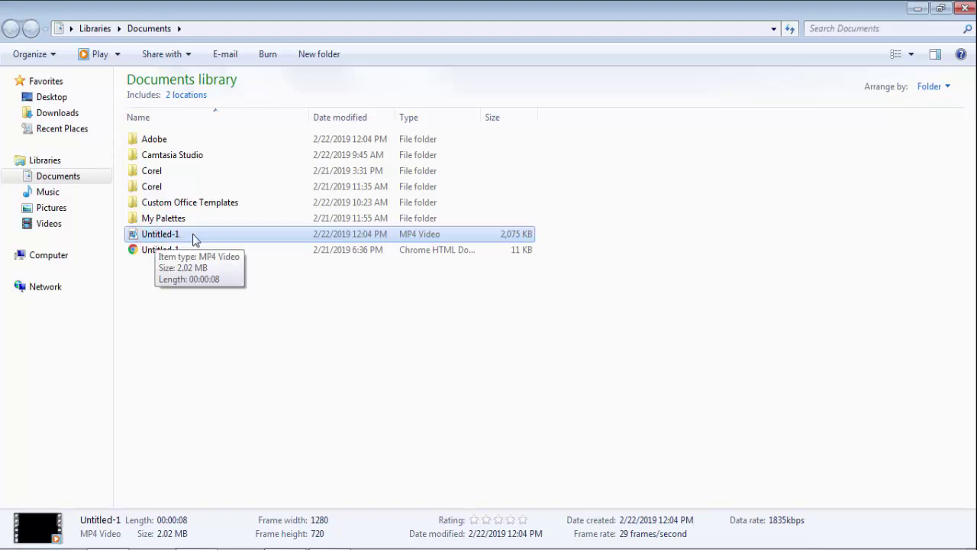
pyautogui.doubleClick(157, 236)
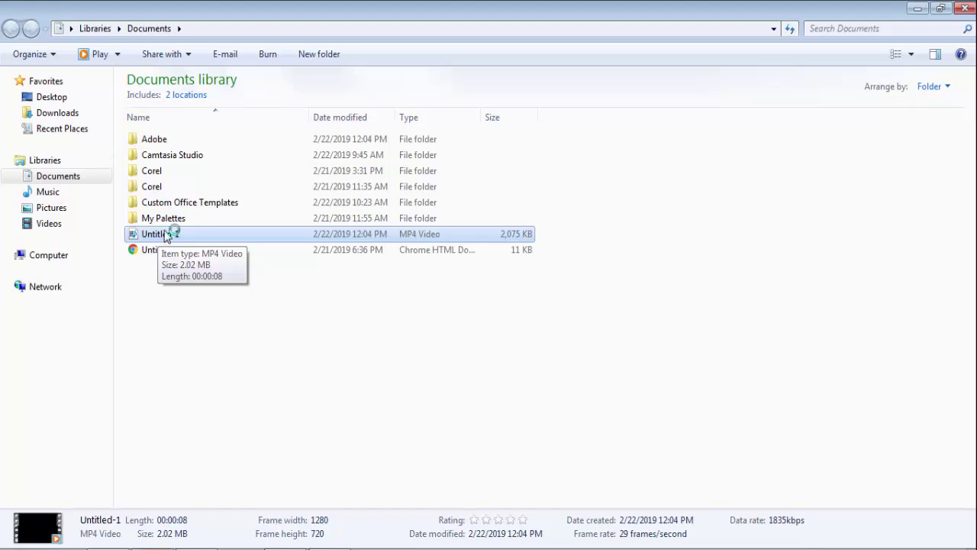
pyautogui.doubleClick(167, 237)
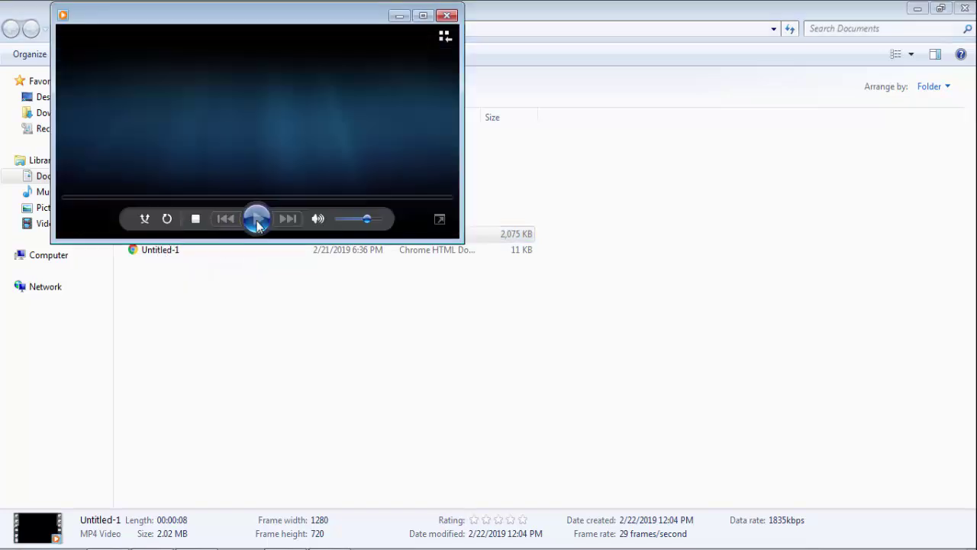